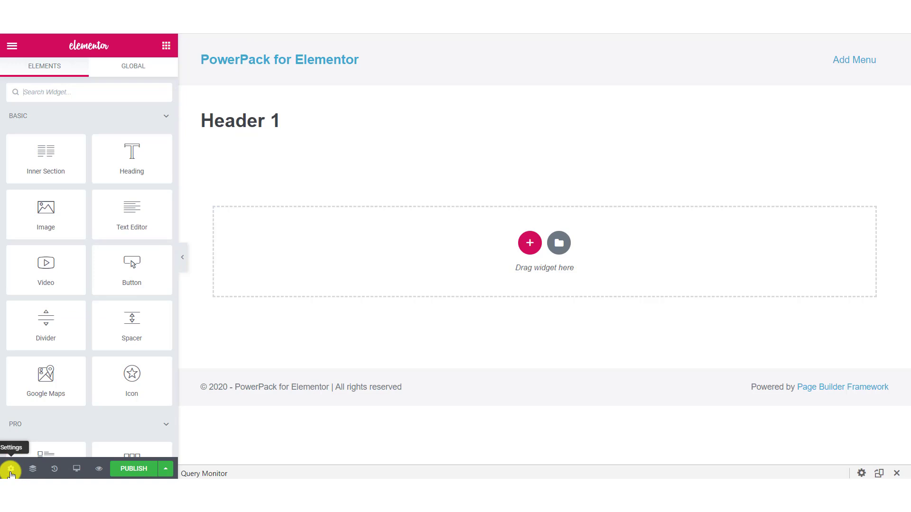
Set the page layout of the header template to Elementor Canvas
{"action": "left_click", "coordinate": [10, 472]}
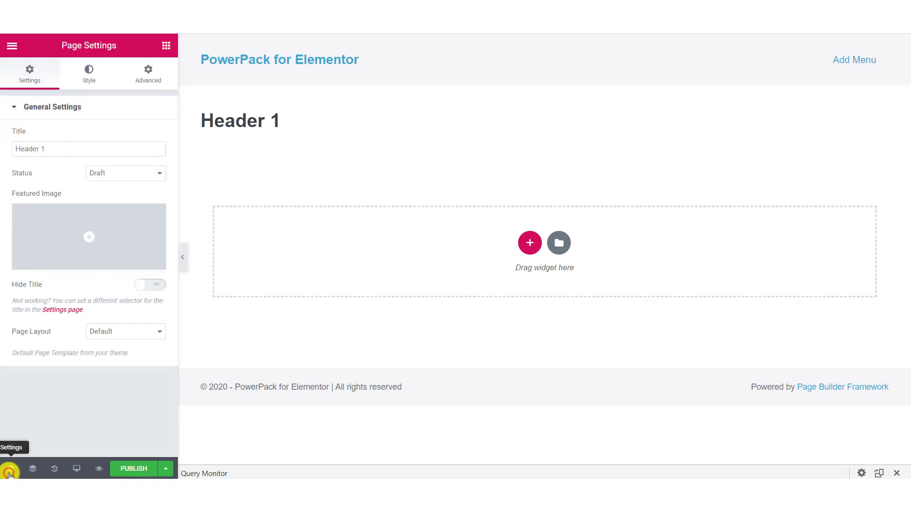
{"action": "left_click", "coordinate": [129, 335]}
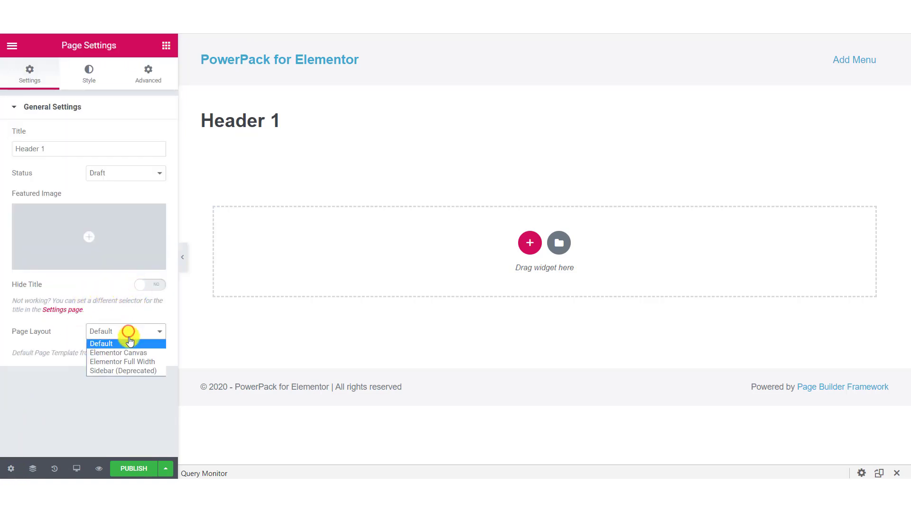
{"action": "left_click", "coordinate": [137, 353]}
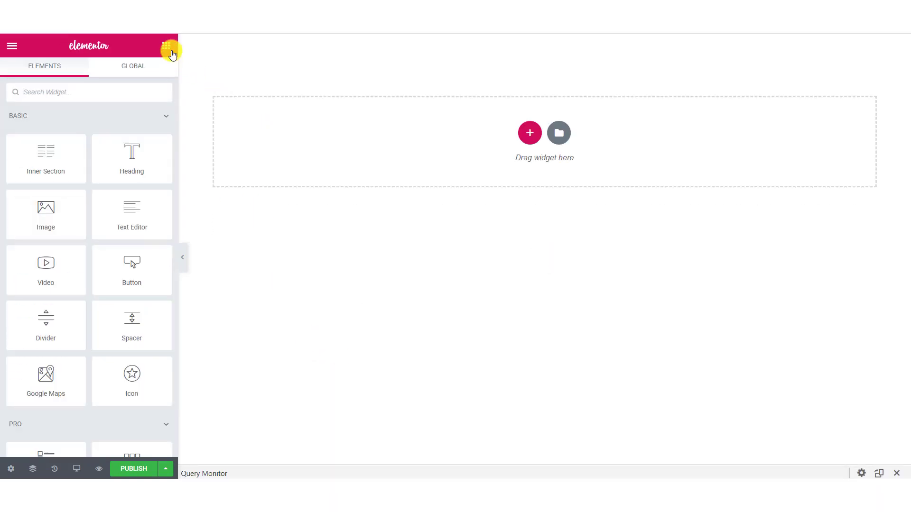
Add a two-column section and place an Image widget with the PowerPack logo from the media library in its first column
{"action": "left_click", "coordinate": [530, 132]}
{"action": "left_click", "coordinate": [455, 167]}
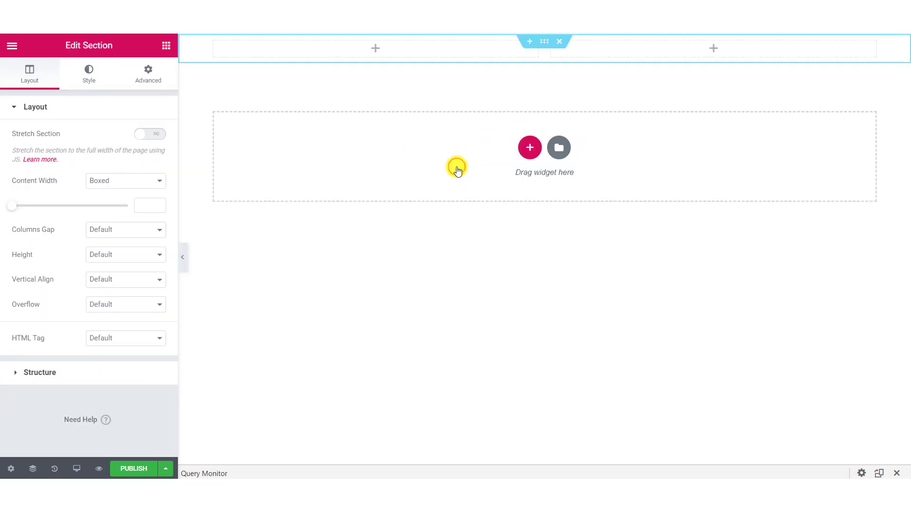
{"action": "left_click", "coordinate": [164, 48]}
{"action": "left_click_drag", "start_coordinate": [45, 217], "coordinate": [293, 47]}
{"action": "left_click", "coordinate": [82, 165]}
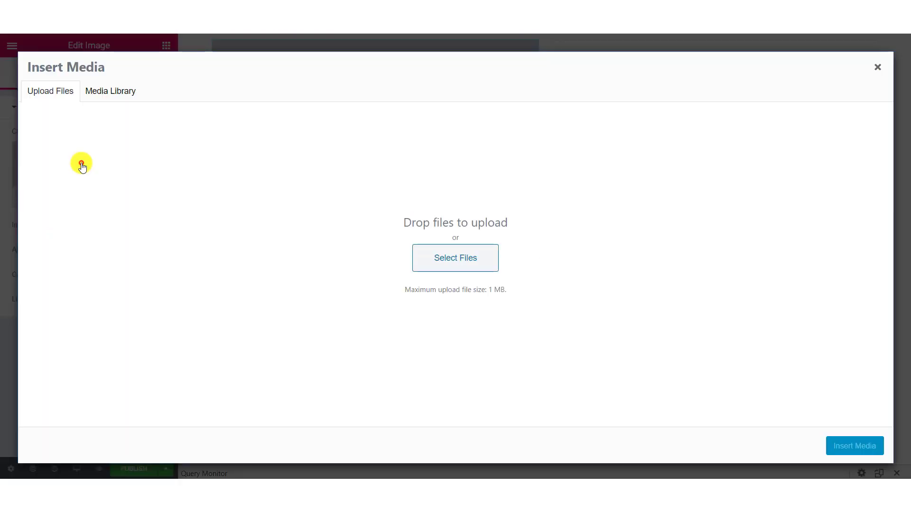
{"action": "left_click", "coordinate": [101, 88]}
{"action": "left_click", "coordinate": [65, 187]}
{"action": "left_click", "coordinate": [861, 444]}
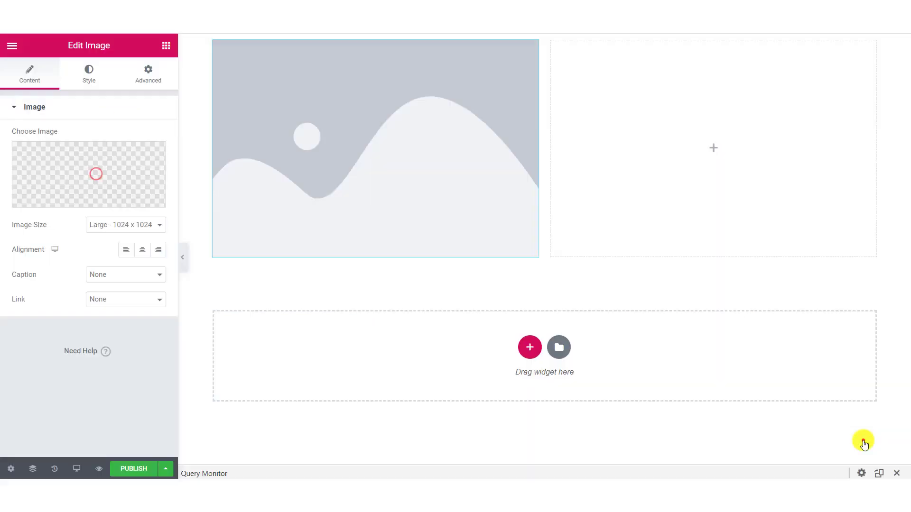
Add a right-aligned Heading widget in the second column reading "CALL US:" followed by the phone number
{"action": "left_click", "coordinate": [165, 44]}
{"action": "left_click_drag", "start_coordinate": [106, 156], "coordinate": [614, 59]}
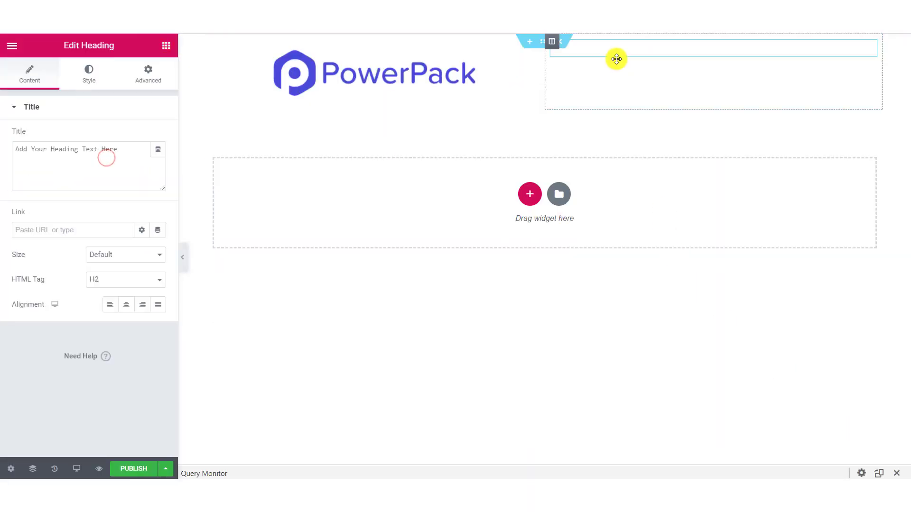
{"action": "left_click", "coordinate": [105, 169]}
{"action": "key", "text": "ctrl+a"}
{"action": "type", "text": "CALL US: 900-100-299"}
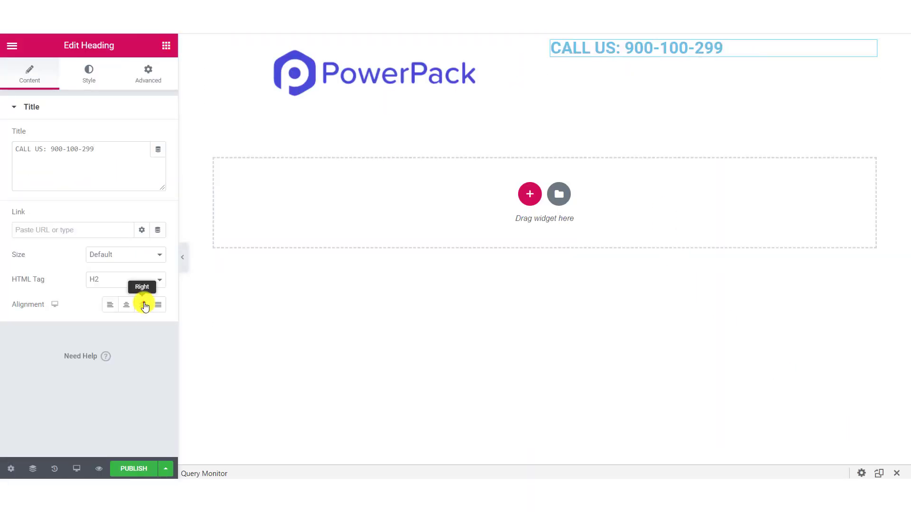
{"action": "left_click", "coordinate": [143, 304]}
Set the phone heading's text color to the saved blue swatch #5068D8
{"action": "left_click", "coordinate": [80, 73]}
{"action": "left_click", "coordinate": [155, 140]}
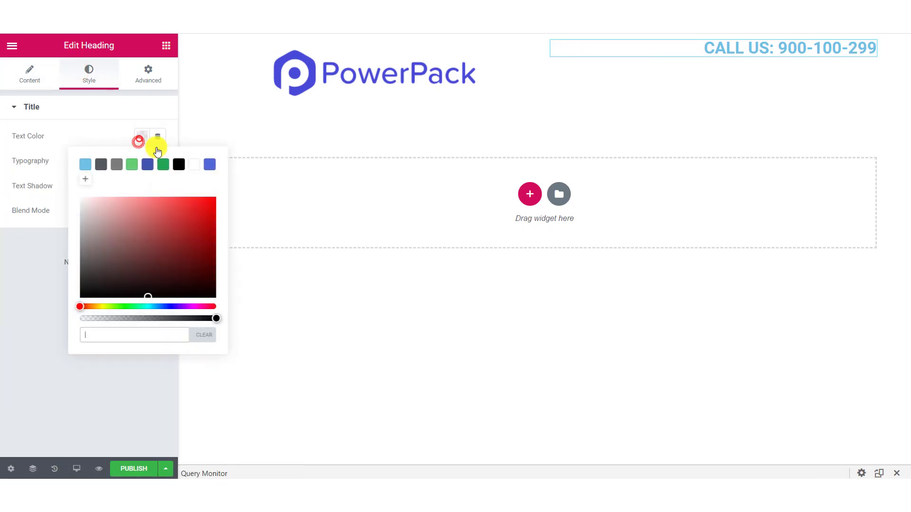
{"action": "left_click", "coordinate": [210, 163]}
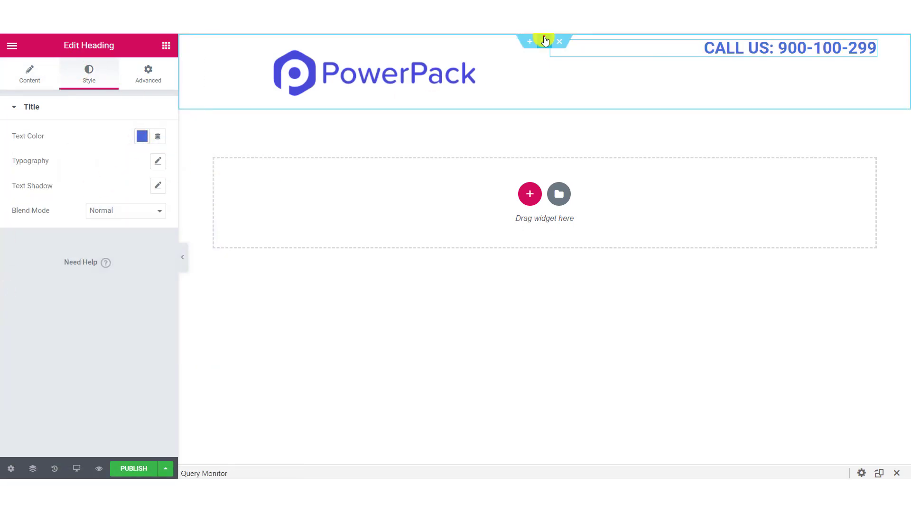
Give the logo section a minimum height of 180 px
{"action": "left_click", "coordinate": [544, 41]}
{"action": "left_click", "coordinate": [123, 229]}
{"action": "left_click", "coordinate": [120, 252]}
{"action": "left_click", "coordinate": [119, 285]}
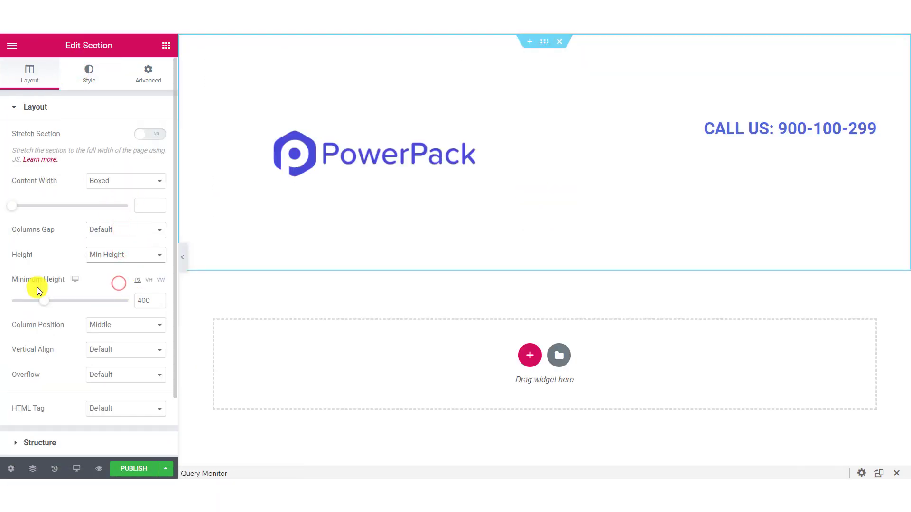
{"action": "mouse_move", "coordinate": [41, 301]}
{"action": "left_mouse_down"}
{"action": "mouse_move", "coordinate": [20, 301]}
{"action": "mouse_move", "coordinate": [29, 301]}
{"action": "left_mouse_up"}
{"action": "left_click_drag", "start_coordinate": [152, 301], "coordinate": [68, 291]}
{"action": "type", "text": "180"}
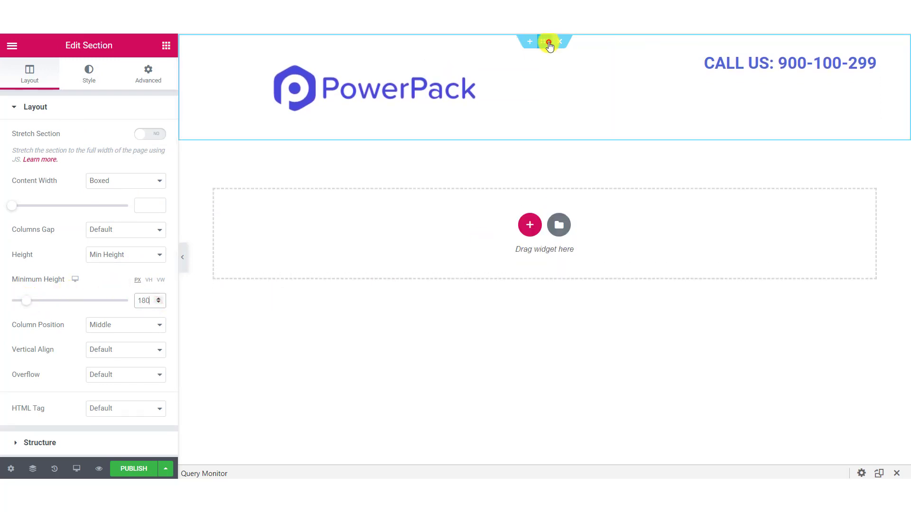
Give the section a solid border on the top edge only, 5 wide, in blue #5068D8
{"action": "left_click", "coordinate": [89, 73]}
{"action": "left_click", "coordinate": [30, 252]}
{"action": "left_click", "coordinate": [114, 250]}
{"action": "left_click", "coordinate": [114, 274]}
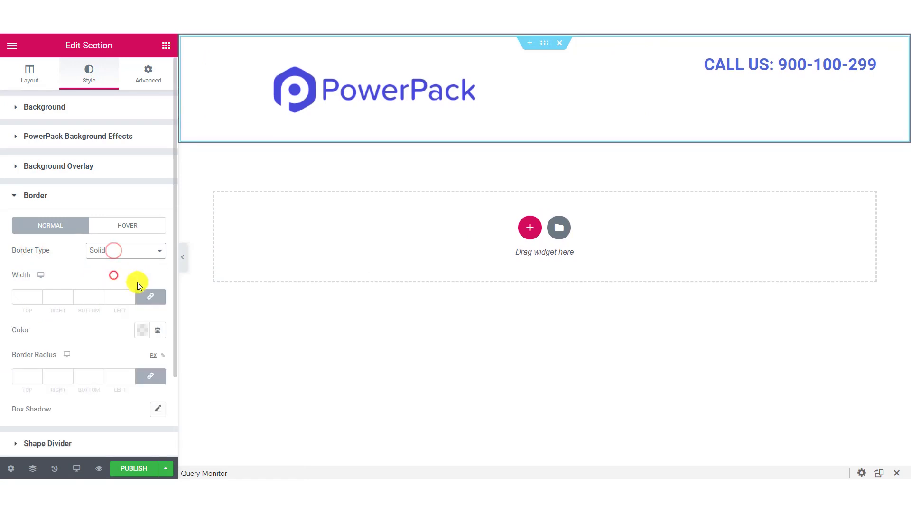
{"action": "left_click", "coordinate": [149, 297]}
{"action": "left_click", "coordinate": [22, 297]}
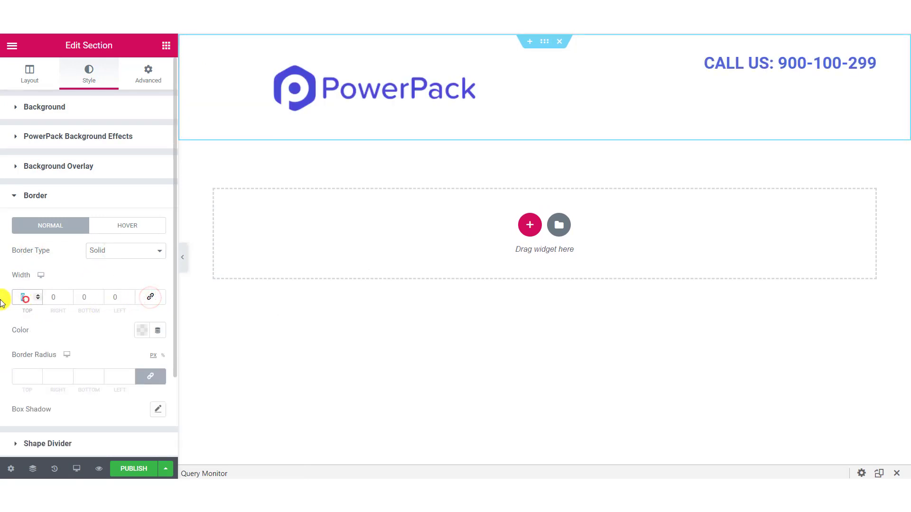
{"action": "type", "text": "5"}
{"action": "left_click", "coordinate": [142, 331]}
{"action": "left_click", "coordinate": [209, 145]}
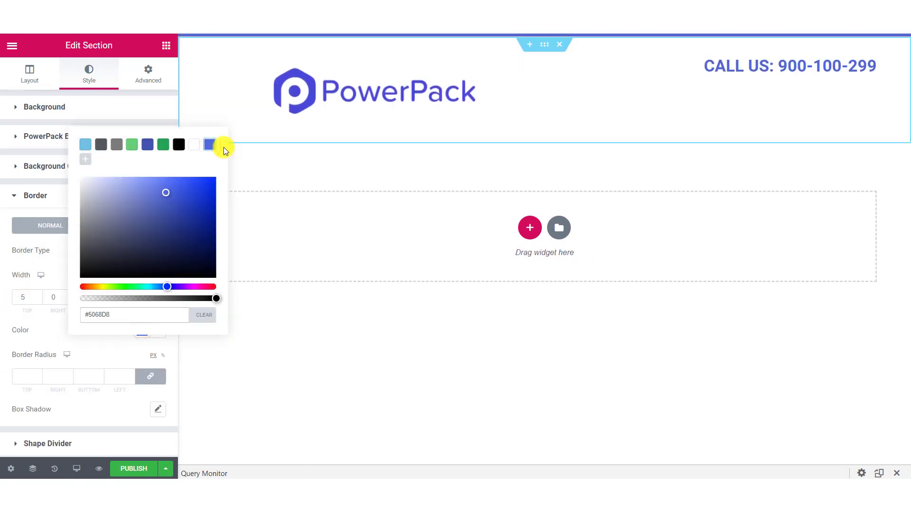
{"action": "left_click", "coordinate": [59, 95]}
Place a Social Icons widget under the phone heading and align it right
{"action": "left_click", "coordinate": [166, 46]}
{"action": "left_click", "coordinate": [125, 86]}
{"action": "type", "text": "soc"}
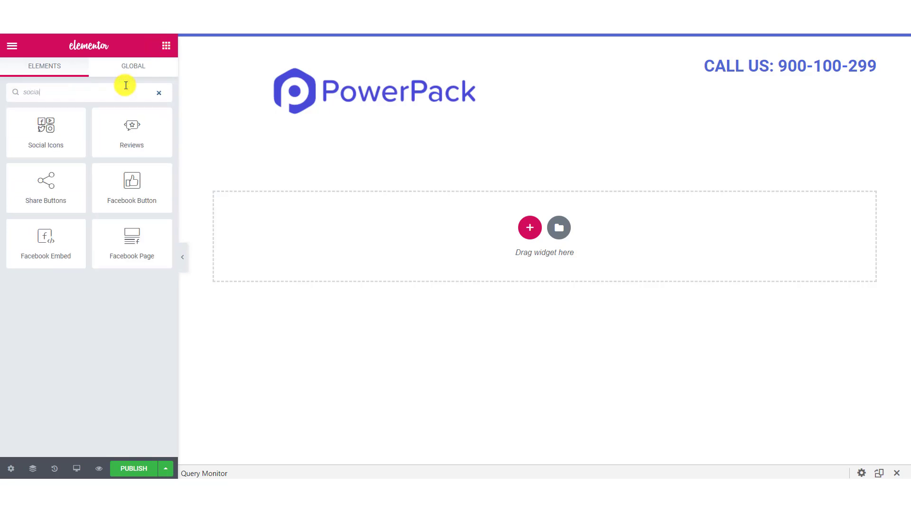
{"action": "type", "text": "ial"}
{"action": "left_click_drag", "start_coordinate": [46, 129], "coordinate": [768, 66]}
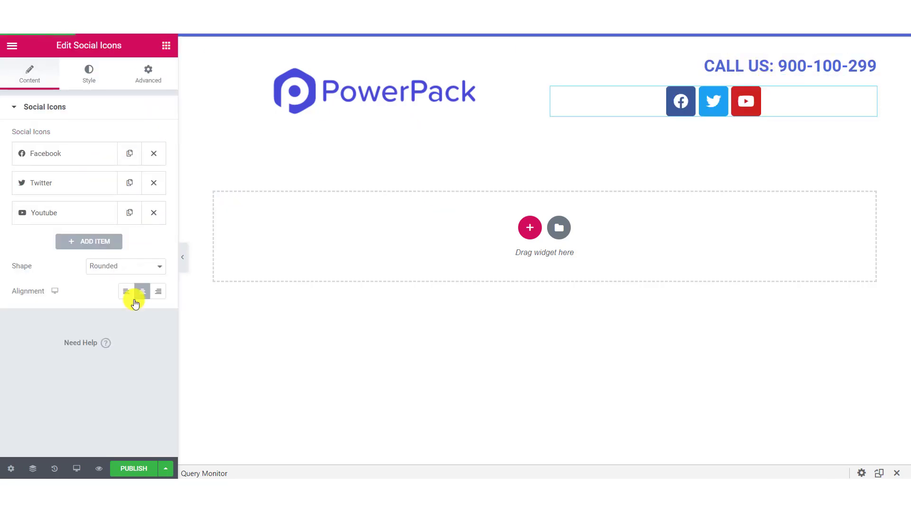
{"action": "left_click", "coordinate": [155, 292]}
Replace the Facebook item's icon with the Facebook F icon from the icon library
{"action": "left_click", "coordinate": [100, 163]}
{"action": "left_click", "coordinate": [85, 228]}
{"action": "left_click", "coordinate": [229, 124]}
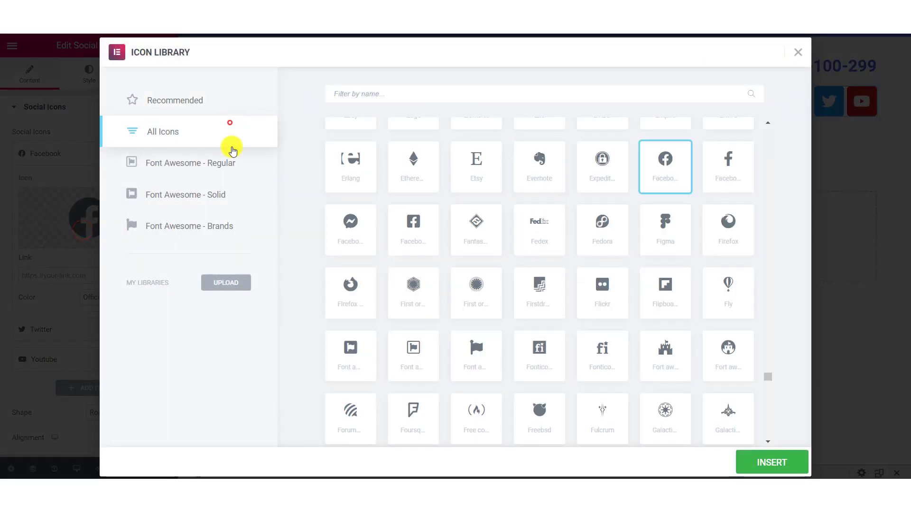
{"action": "left_click", "coordinate": [374, 93]}
{"action": "type", "text": "face"}
{"action": "left_click", "coordinate": [417, 169]}
{"action": "left_click", "coordinate": [752, 459]}
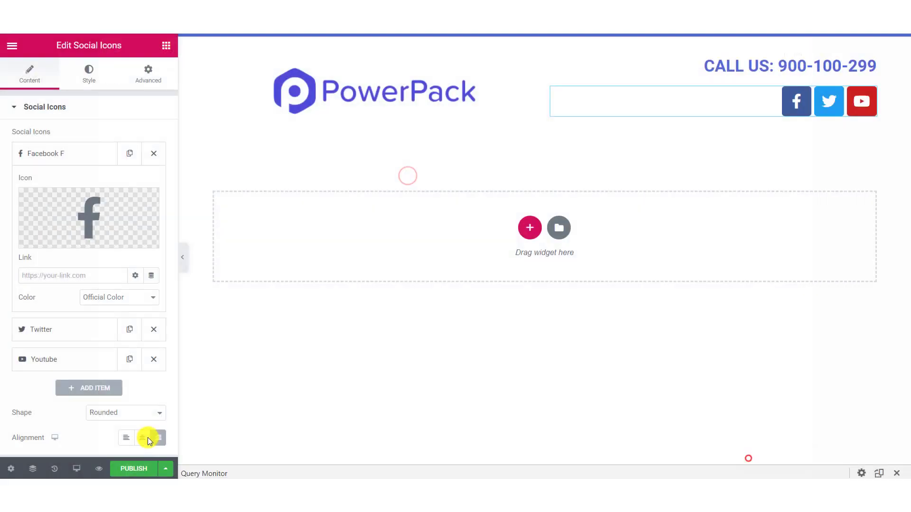
Add a fourth social icon item and give it the Behance icon
{"action": "left_click", "coordinate": [71, 387]}
{"action": "left_click", "coordinate": [85, 309]}
{"action": "left_click", "coordinate": [187, 143]}
{"action": "left_click", "coordinate": [403, 93]}
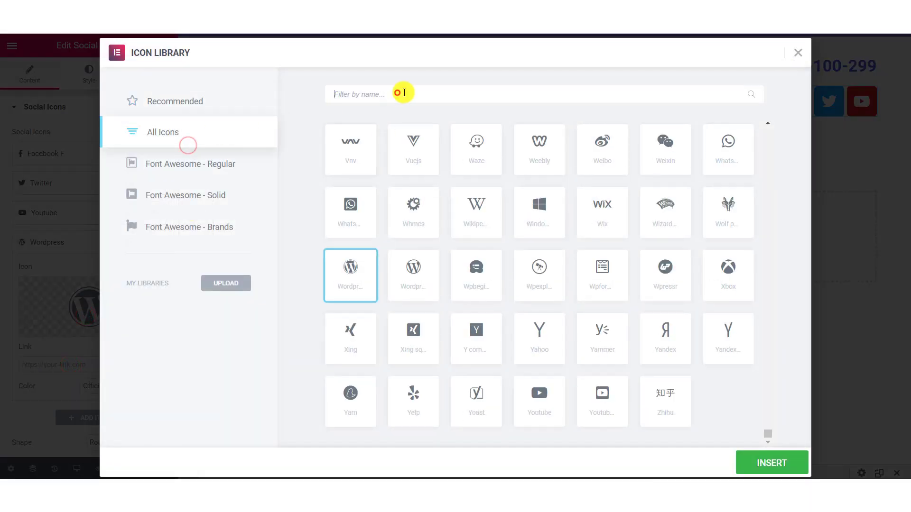
{"action": "type", "text": "behan"}
{"action": "left_click", "coordinate": [351, 167]}
{"action": "left_click", "coordinate": [768, 463]}
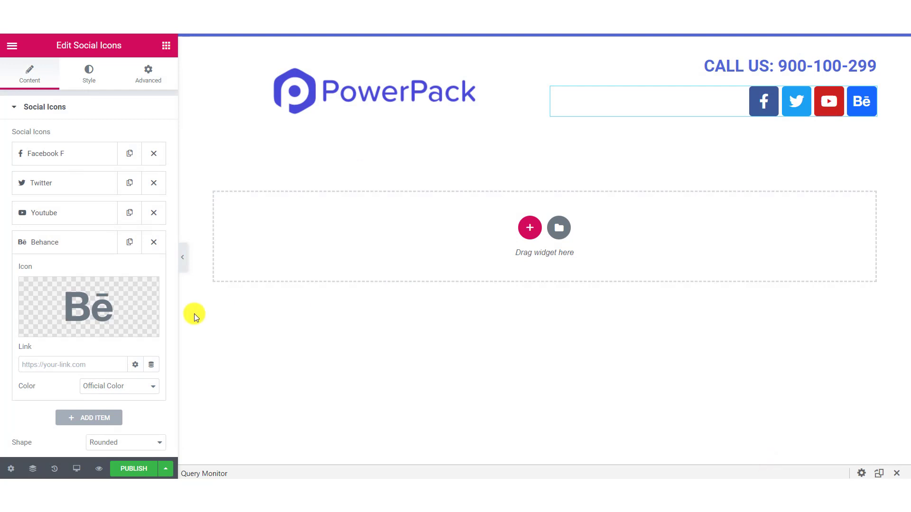
Style the social icons with the Square shape, size 12 and padding 0.9
{"action": "scroll", "coordinate": [109, 368], "scroll_direction": "down", "scroll_amount": 2}
{"action": "scroll", "coordinate": [94, 237], "scroll_direction": "up", "scroll_amount": 3}
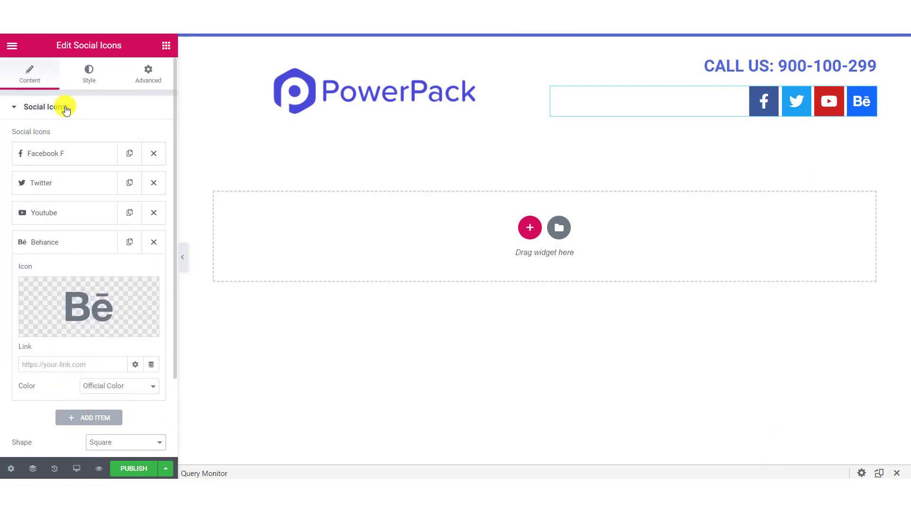
{"action": "left_click", "coordinate": [89, 73]}
{"action": "left_click", "coordinate": [156, 185]}
{"action": "type", "text": "12"}
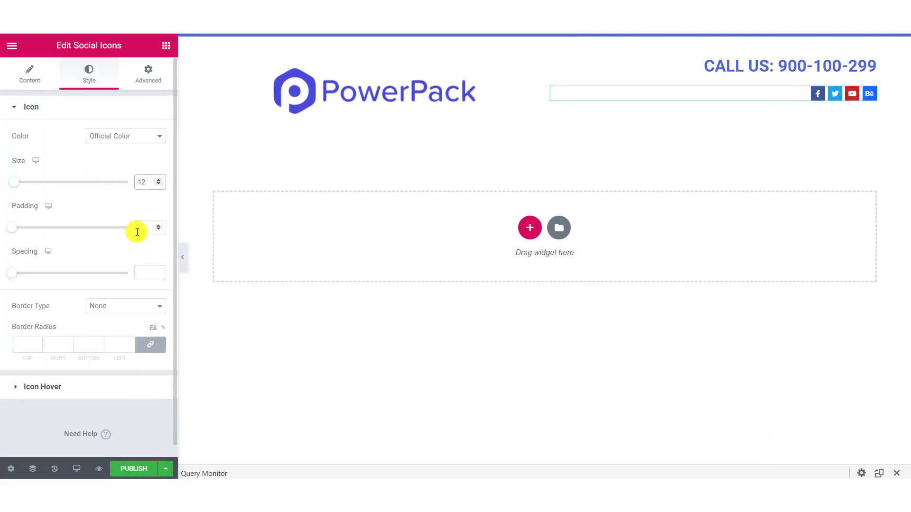
{"action": "left_click", "coordinate": [140, 231]}
{"action": "type", "text": ".9"}
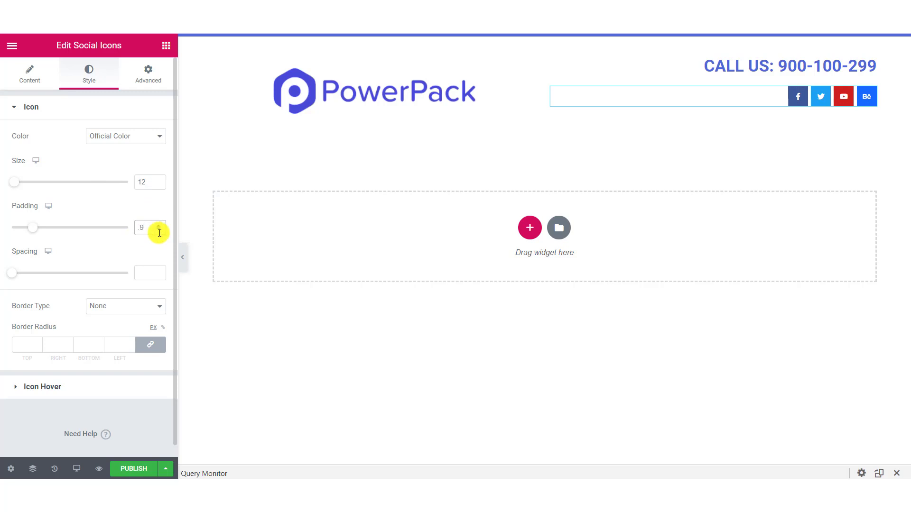
Add a single-column section below the logo section and place a right-aligned Nav Menu widget in it
{"action": "left_click", "coordinate": [530, 227]}
{"action": "left_click", "coordinate": [382, 256]}
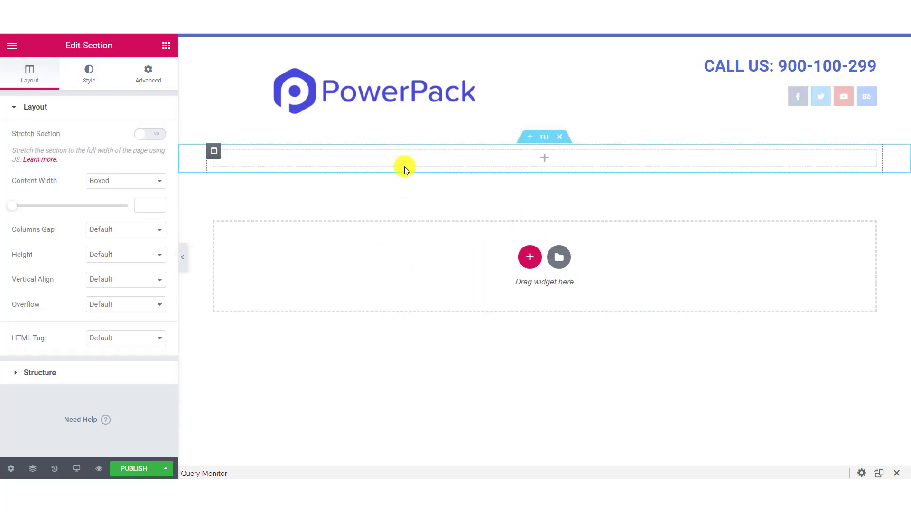
{"action": "left_click", "coordinate": [167, 46]}
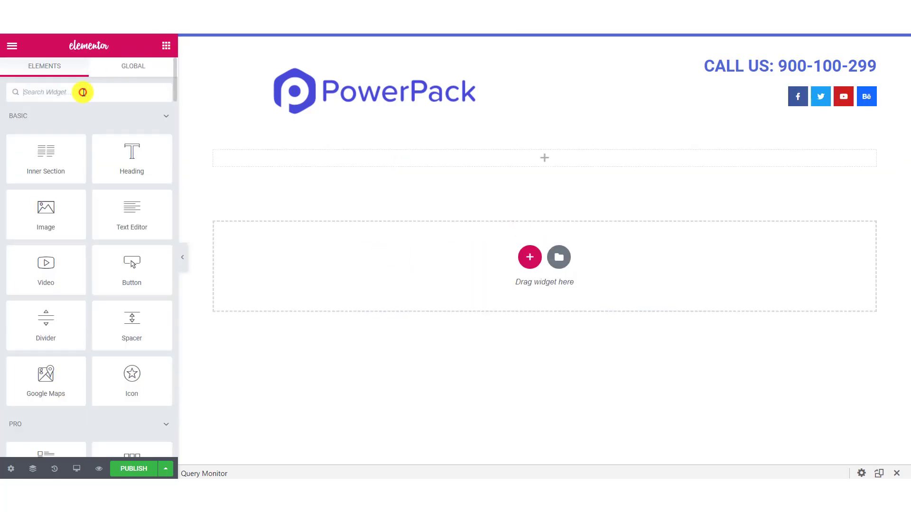
{"action": "type", "text": "nav"}
{"action": "left_click_drag", "start_coordinate": [45, 157], "coordinate": [280, 163]}
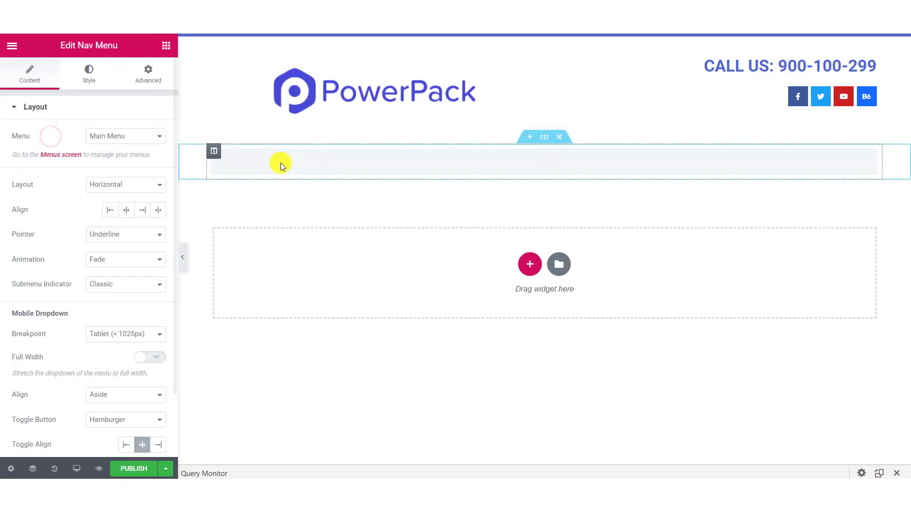
{"action": "left_click", "coordinate": [139, 210]}
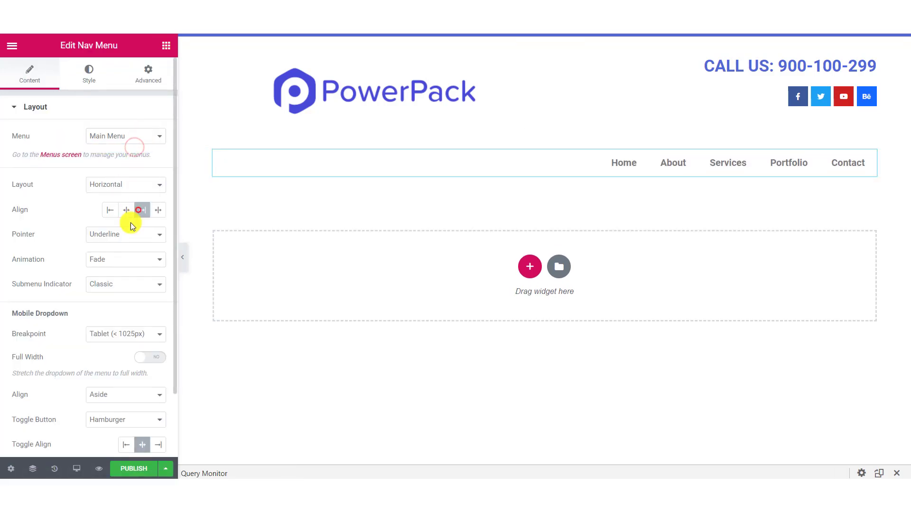
Set the nav menu's pointer to Background with the Sweep Down animation
{"action": "left_click", "coordinate": [120, 260]}
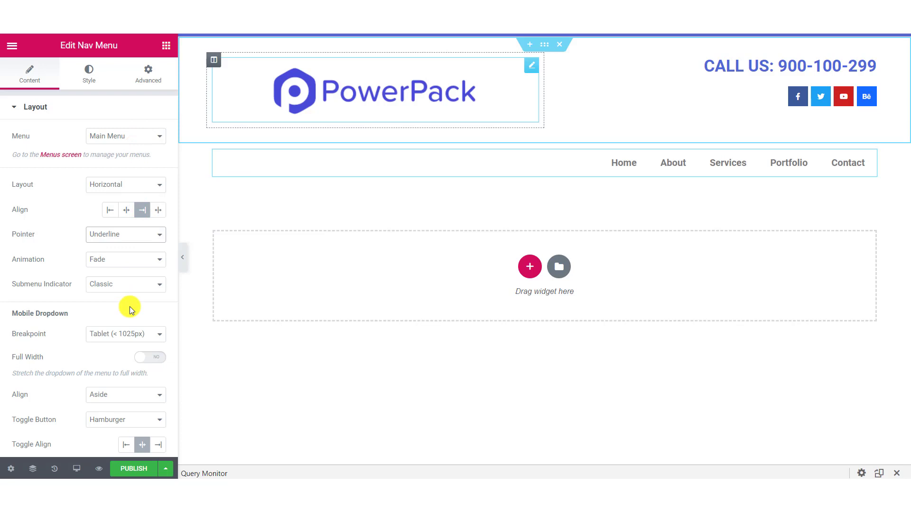
{"action": "left_click", "coordinate": [96, 224]}
{"action": "left_click", "coordinate": [96, 233]}
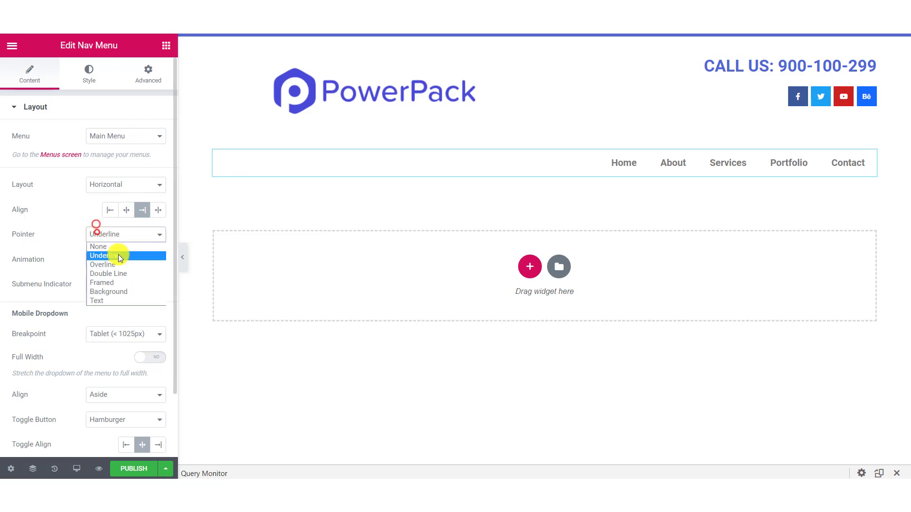
{"action": "left_click", "coordinate": [109, 291]}
{"action": "left_click", "coordinate": [121, 261]}
{"action": "left_click", "coordinate": [142, 326]}
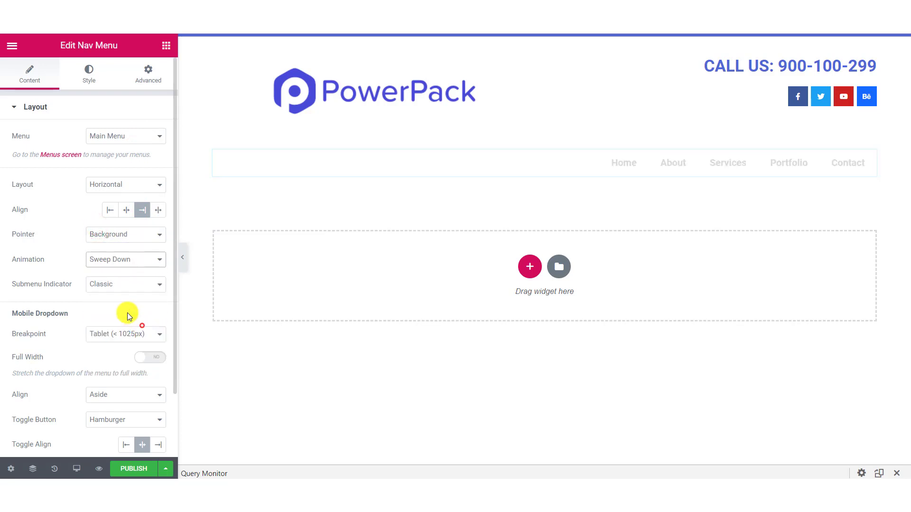
Set the nav menu's mobile dropdown breakpoint to Mobile (< 768px) and enable its full width
{"action": "left_click", "coordinate": [94, 340]}
{"action": "left_click", "coordinate": [105, 348]}
{"action": "left_click", "coordinate": [141, 358]}
{"action": "scroll", "coordinate": [141, 358], "scroll_direction": "down", "scroll_amount": 2}
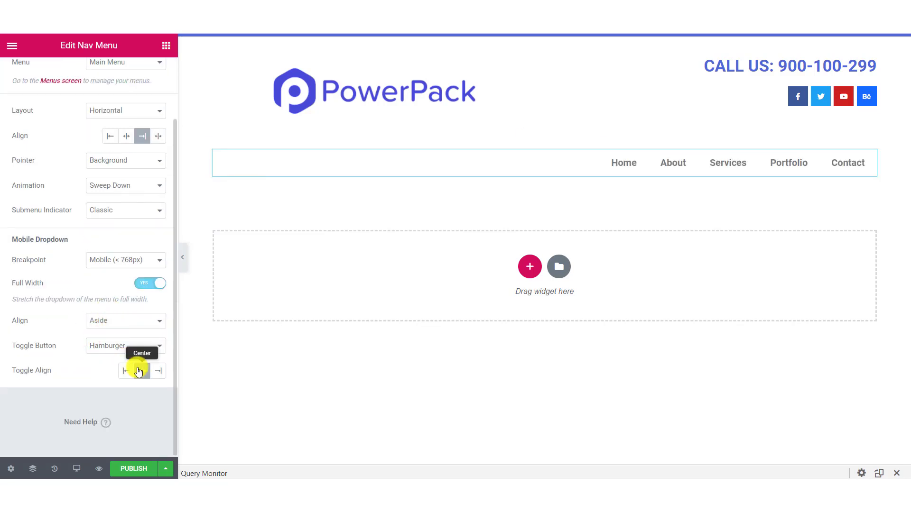
{"action": "scroll", "coordinate": [22, 67], "scroll_direction": "up", "scroll_amount": 3}
Set the main menu's typography to size 15 px with the Uppercase transform
{"action": "left_click", "coordinate": [90, 71]}
{"action": "left_click", "coordinate": [154, 137]}
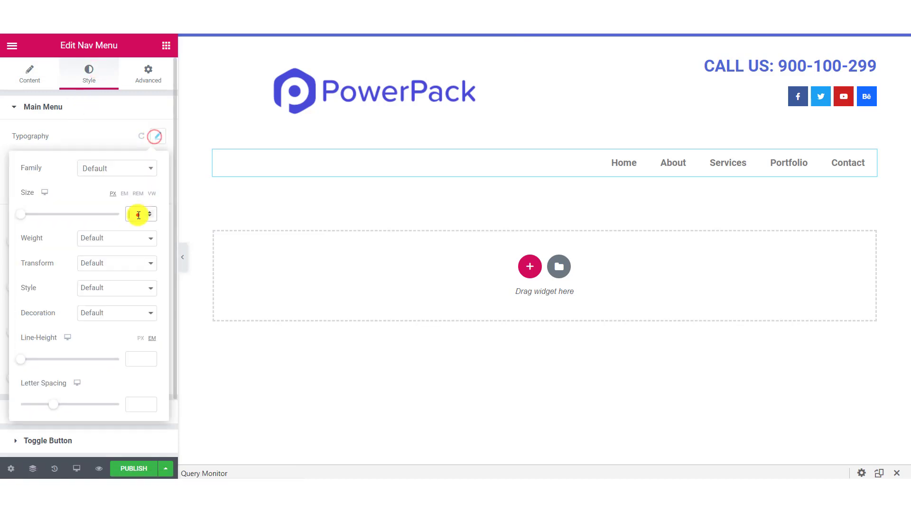
{"action": "left_click", "coordinate": [138, 215]}
{"action": "type", "text": "15"}
{"action": "left_click", "coordinate": [119, 263]}
{"action": "left_click", "coordinate": [120, 285]}
{"action": "left_click", "coordinate": [102, 141]}
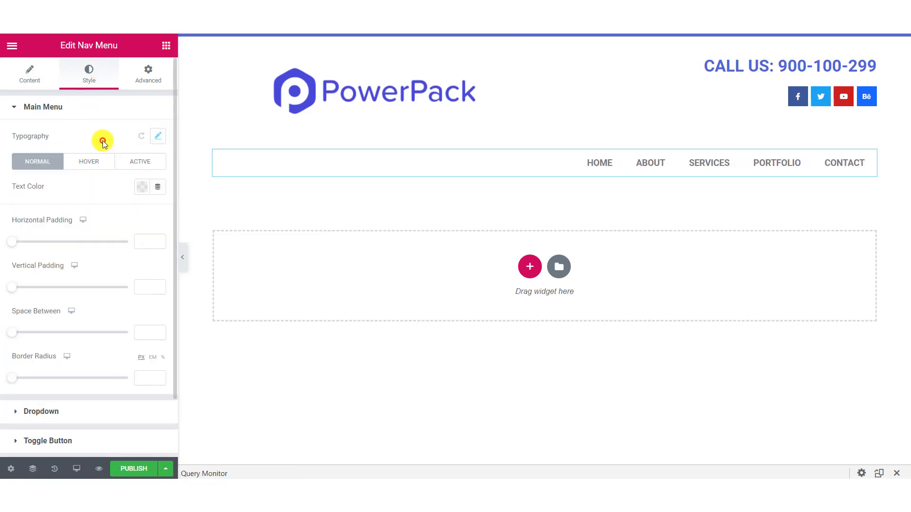
Set the main menu's vertical padding to 18
{"action": "left_click", "coordinate": [141, 285]}
{"action": "type", "text": "18"}
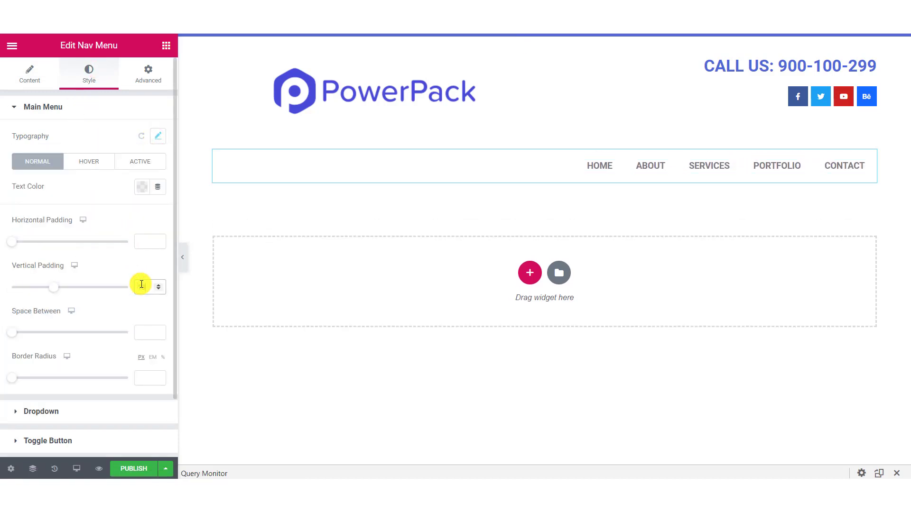
Set the main menu's normal text color to grey and its hover pointer color to #4054B2
{"action": "left_click", "coordinate": [137, 191]}
{"action": "left_click", "coordinate": [93, 189]}
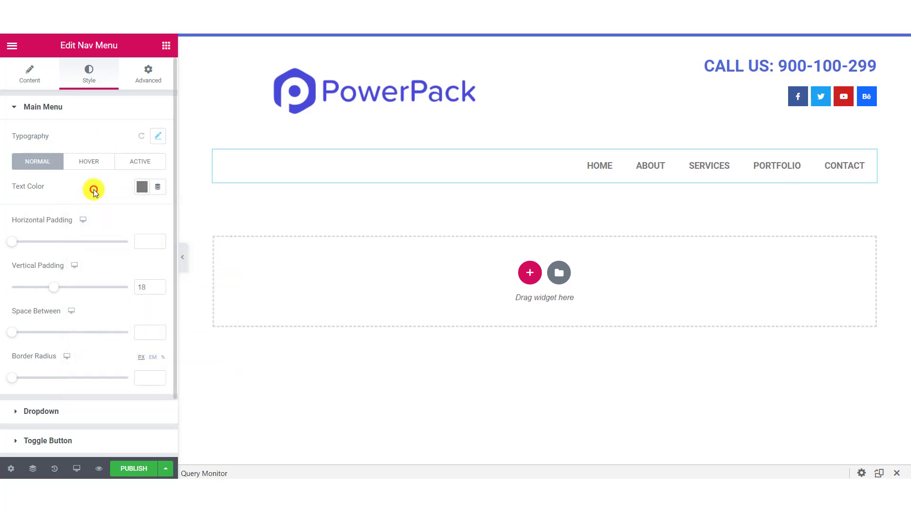
{"action": "left_click", "coordinate": [78, 159]}
{"action": "left_click", "coordinate": [141, 212]}
{"action": "left_click", "coordinate": [145, 241]}
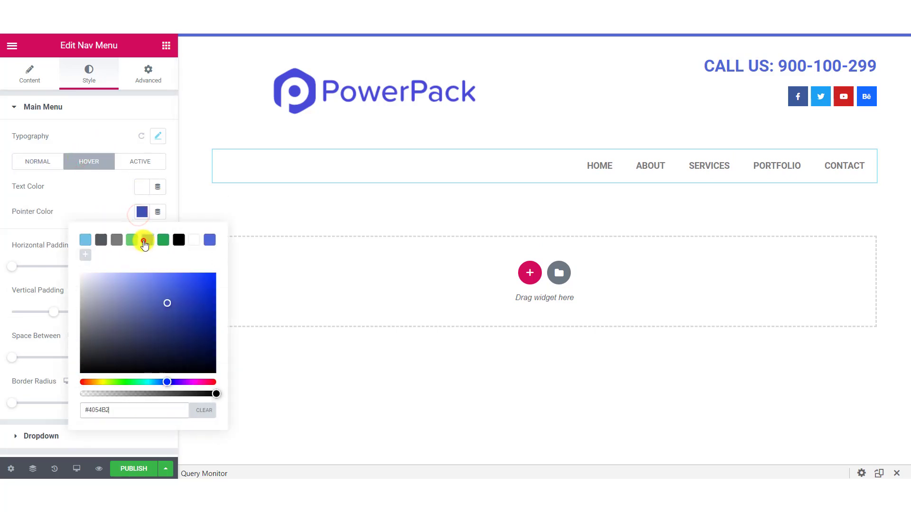
{"action": "left_click", "coordinate": [106, 194]}
Set the main menu's text color in the active state to black
{"action": "left_click", "coordinate": [47, 160]}
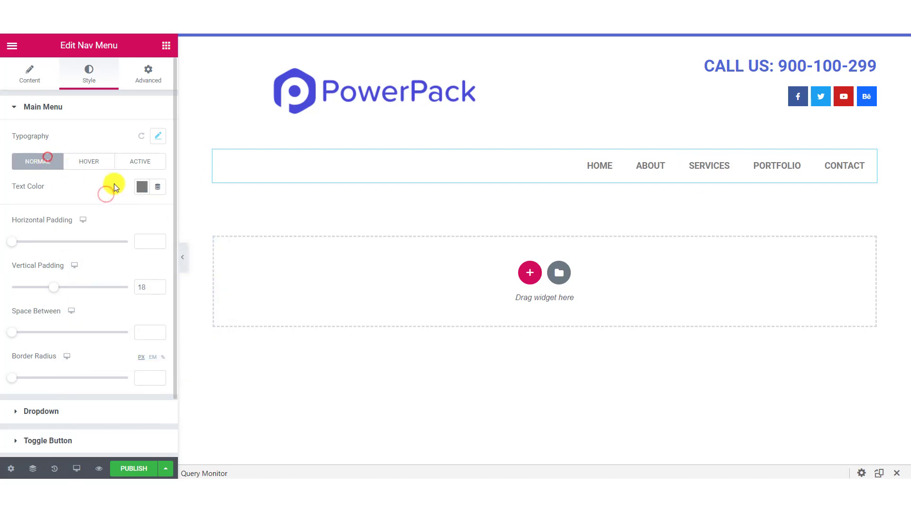
{"action": "left_click", "coordinate": [147, 163]}
{"action": "left_click", "coordinate": [141, 188]}
{"action": "left_click", "coordinate": [179, 215]}
{"action": "left_click", "coordinate": [106, 194]}
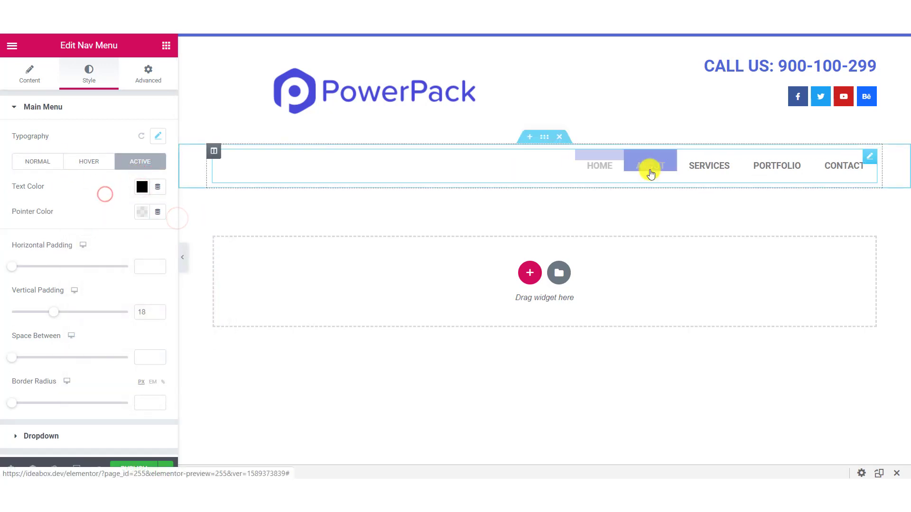
Stretch the nav menu's alignment so its items spread across the full section width
{"action": "left_click", "coordinate": [45, 84]}
{"action": "left_click", "coordinate": [158, 211]}
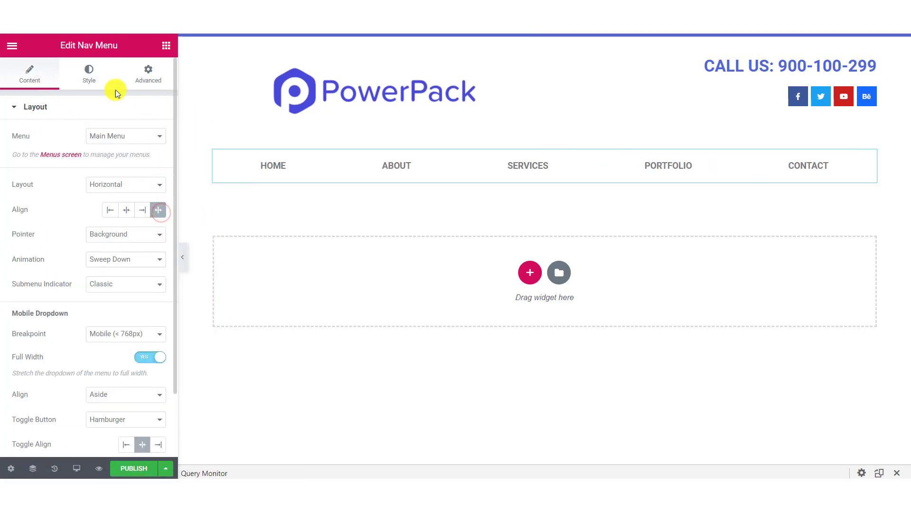
{"action": "left_click", "coordinate": [91, 76]}
Give the section holding the nav menu a classic background in color #E8E8E8
{"action": "left_click", "coordinate": [544, 136]}
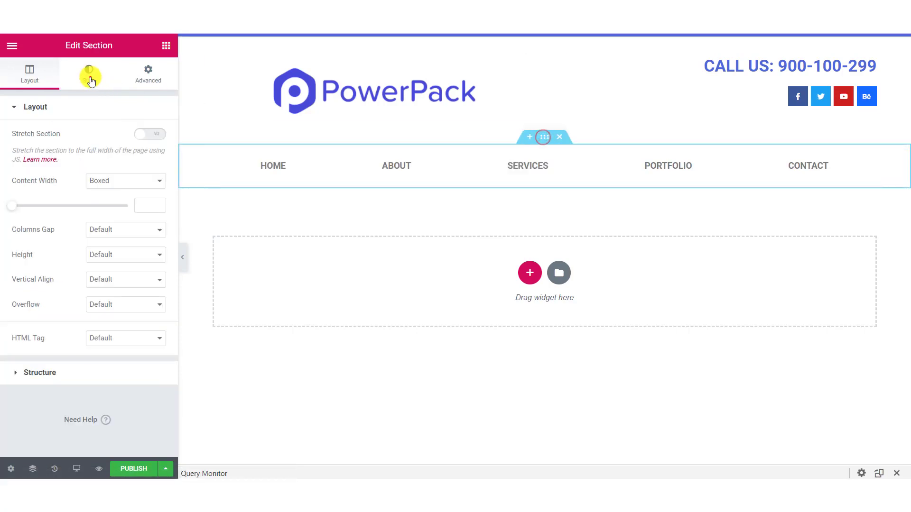
{"action": "left_click", "coordinate": [89, 75]}
{"action": "left_click", "coordinate": [110, 162]}
{"action": "left_click", "coordinate": [143, 187]}
{"action": "left_click", "coordinate": [114, 386]}
{"action": "type", "text": "#E8E8E8"}
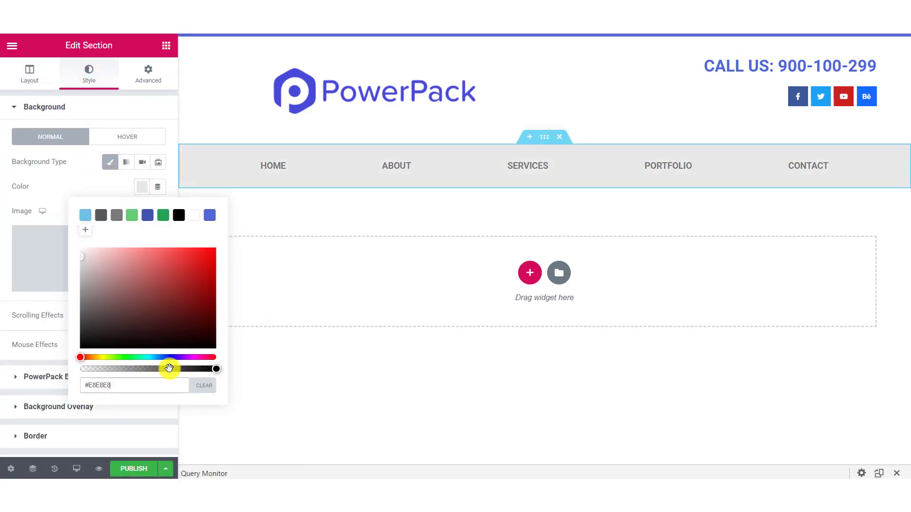
Set the nav menu dropdown's text color to #000000
{"action": "left_click", "coordinate": [476, 167]}
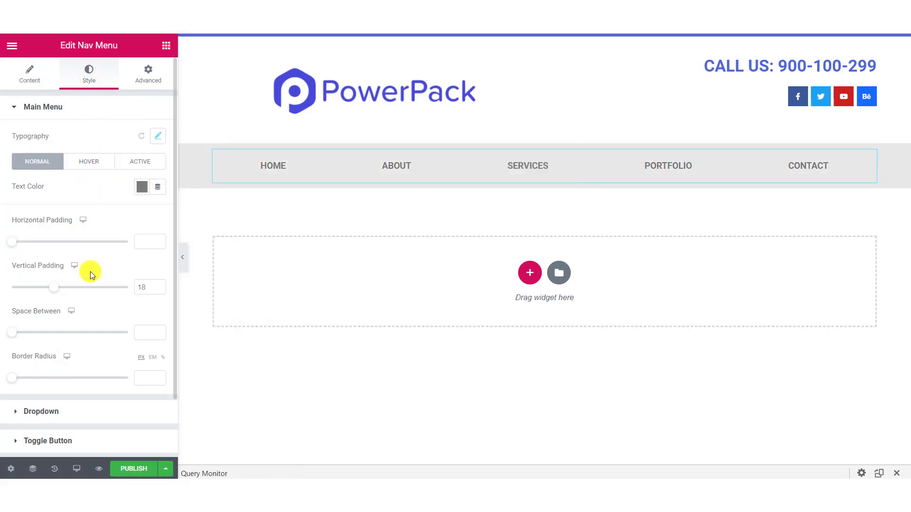
{"action": "scroll", "coordinate": [58, 415], "scroll_direction": "down", "scroll_amount": 2}
{"action": "left_click", "coordinate": [66, 344]}
{"action": "left_click", "coordinate": [142, 218]}
{"action": "left_click", "coordinate": [179, 247]}
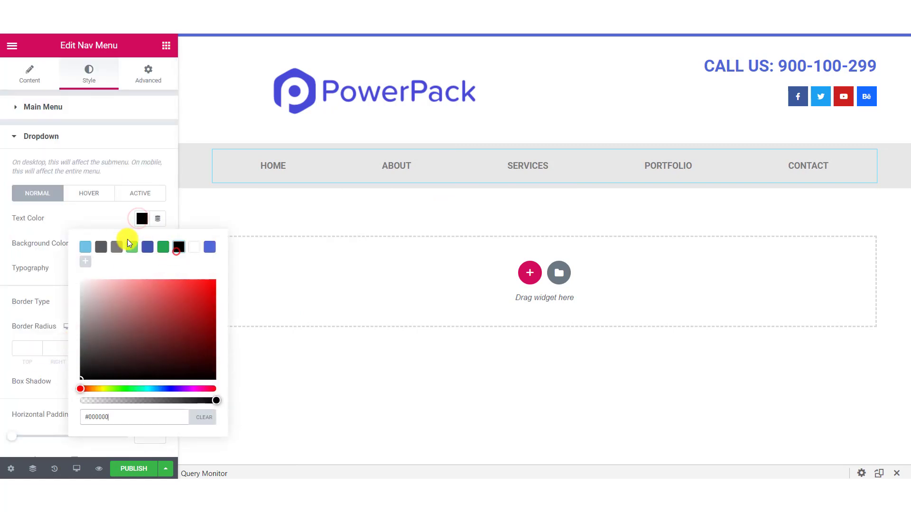
{"action": "left_click", "coordinate": [120, 225]}
Give the nav menu dropdown a light grey background color and check its typography options
{"action": "left_click", "coordinate": [144, 244]}
{"action": "left_click", "coordinate": [117, 242]}
{"action": "left_click", "coordinate": [156, 267]}
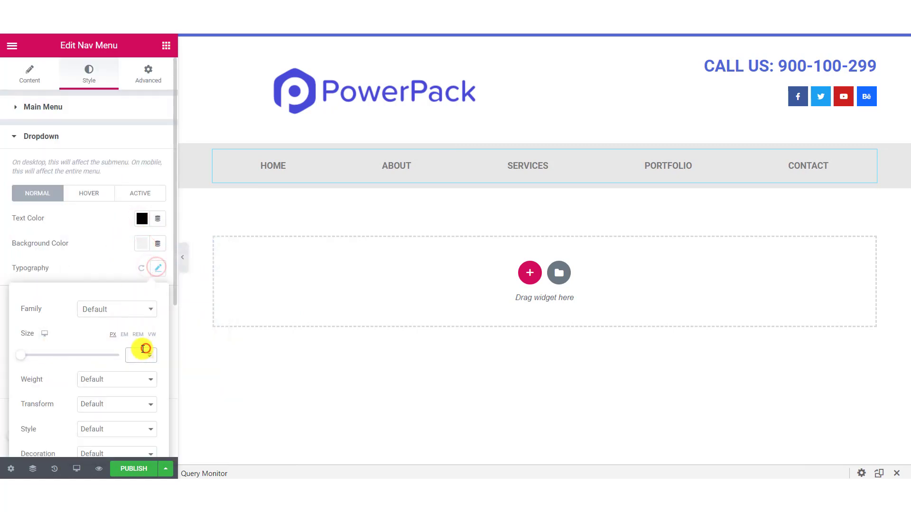
{"action": "left_click", "coordinate": [81, 258]}
Set the nav menu toggle button's color to turquoise
{"action": "scroll", "coordinate": [75, 309], "scroll_direction": "down", "scroll_amount": 5}
{"action": "left_click", "coordinate": [67, 373]}
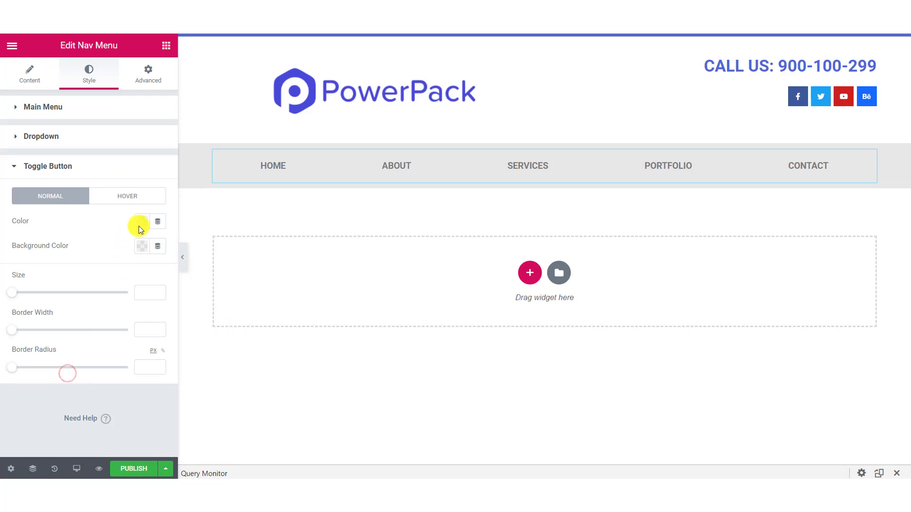
{"action": "left_click", "coordinate": [140, 223]}
{"action": "left_click", "coordinate": [107, 222]}
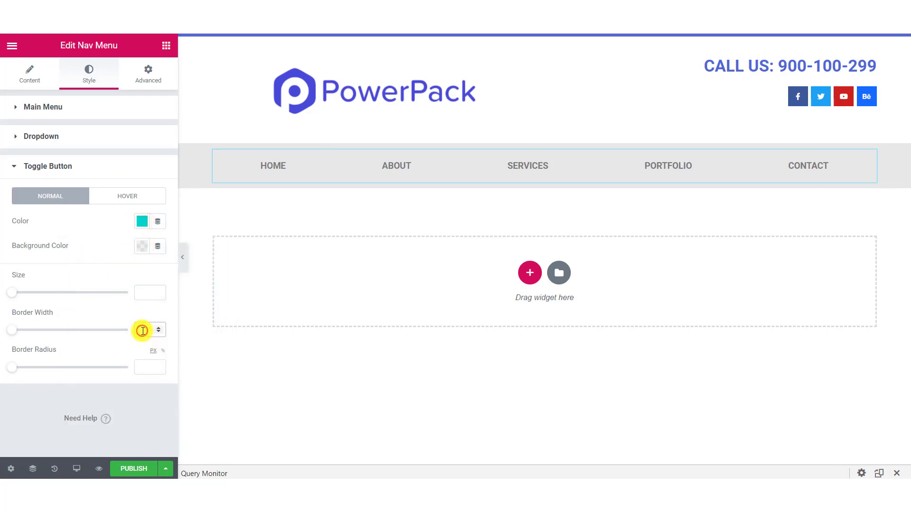
In the mobile preview, clear the toggle button's border width and set its size to 30
{"action": "left_click", "coordinate": [76, 468]}
{"action": "left_click", "coordinate": [53, 441]}
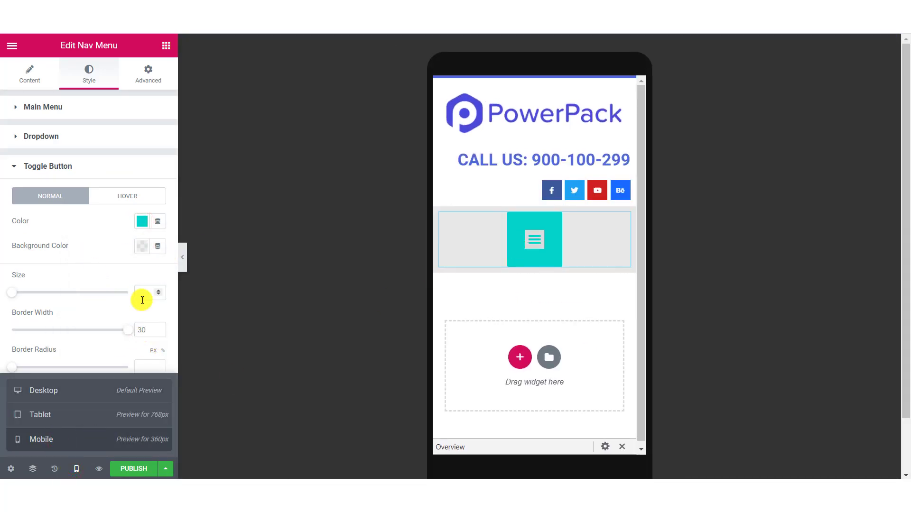
{"action": "left_click_drag", "start_coordinate": [147, 330], "coordinate": [132, 330]}
{"action": "key", "text": "BackSpace"}
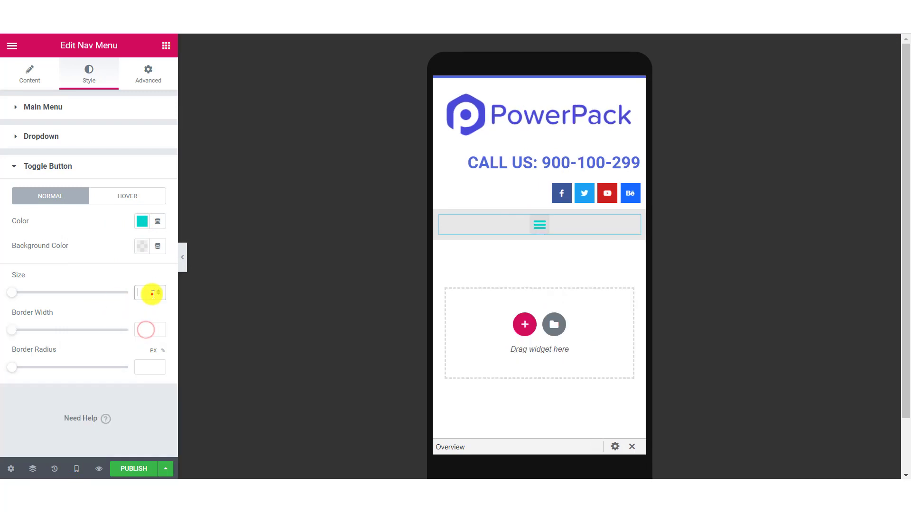
{"action": "left_click", "coordinate": [152, 294]}
{"action": "type", "text": "30"}
Make the toggle button's background fully transparent and return to the desktop preview
{"action": "left_click", "coordinate": [142, 247]}
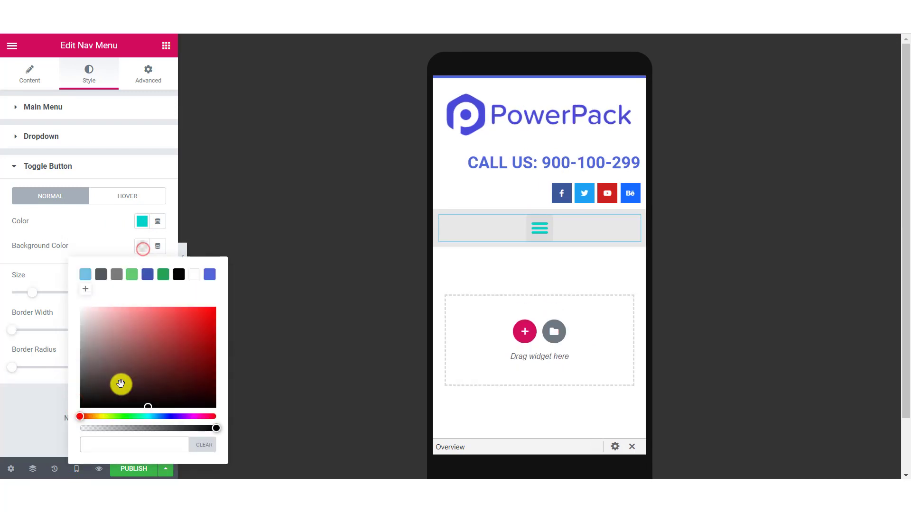
{"action": "left_click", "coordinate": [113, 428]}
{"action": "left_click", "coordinate": [15, 420]}
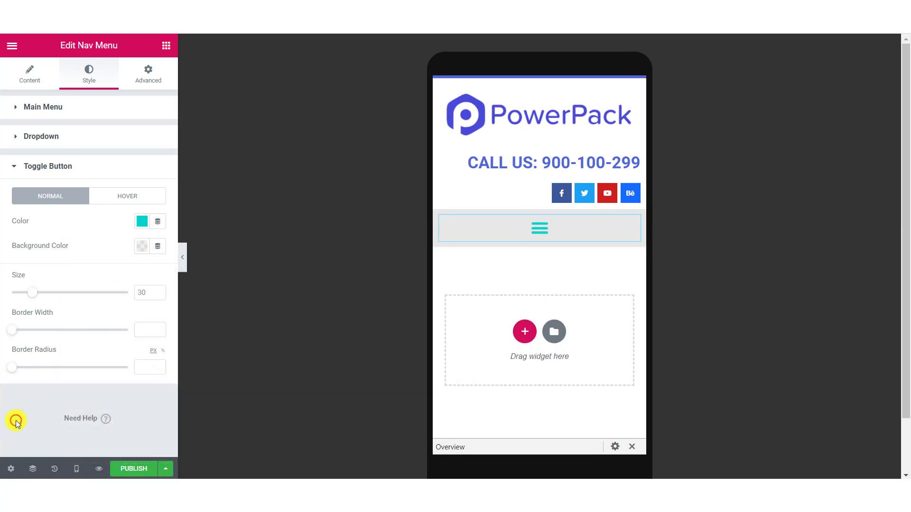
{"action": "left_click", "coordinate": [76, 468]}
{"action": "left_click", "coordinate": [62, 391]}
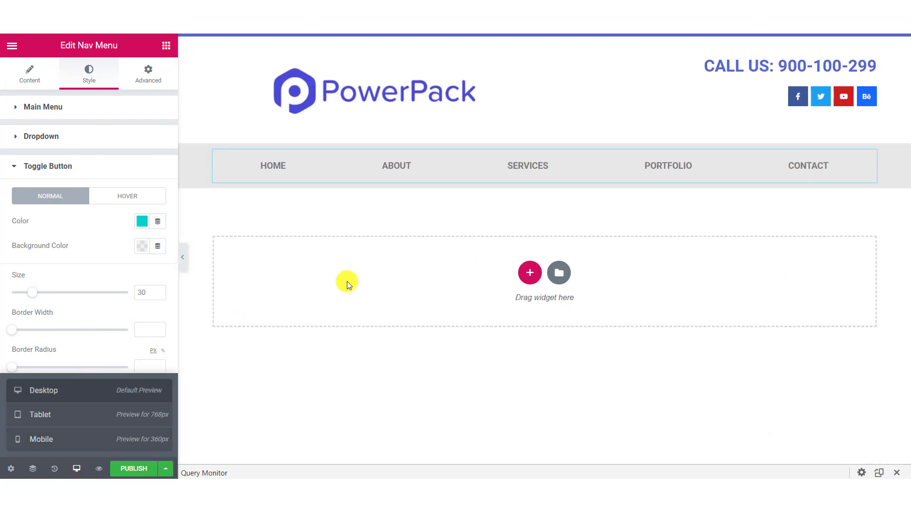
Create a new WordPress page titled "Footer 1" and open it for editing in Elementor
{"action": "left_click", "coordinate": [104, 240]}
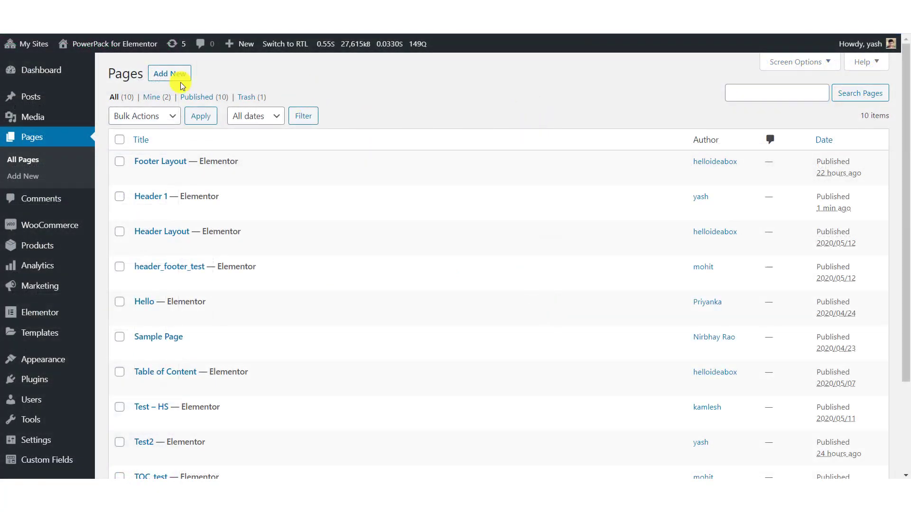
{"action": "left_click", "coordinate": [164, 72]}
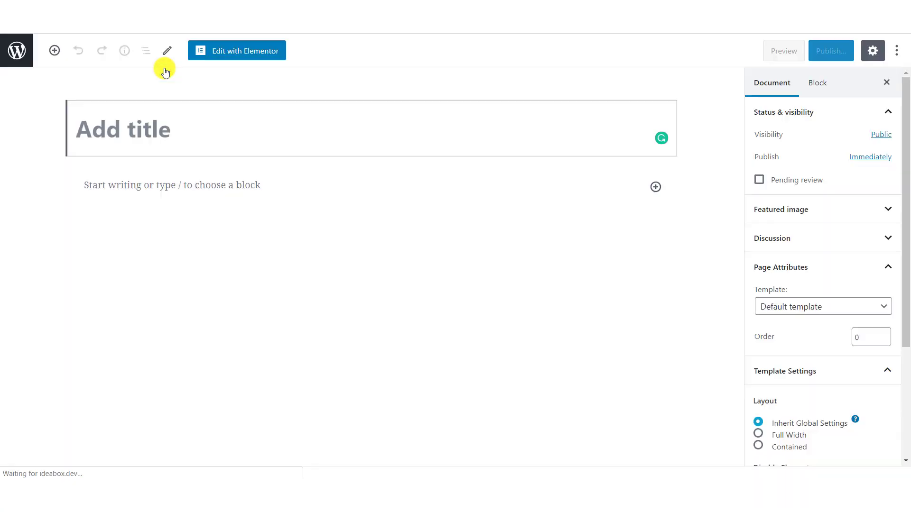
{"action": "type", "text": "Footer 1"}
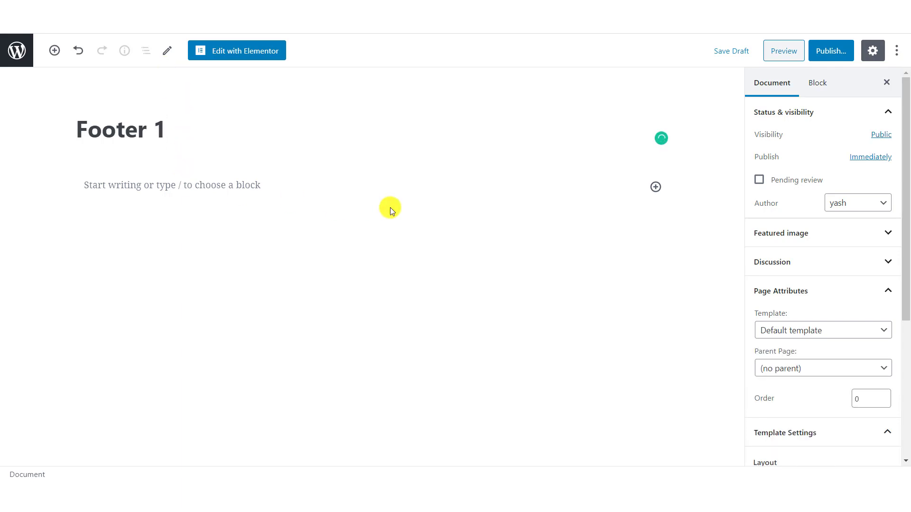
{"action": "left_click", "coordinate": [251, 46]}
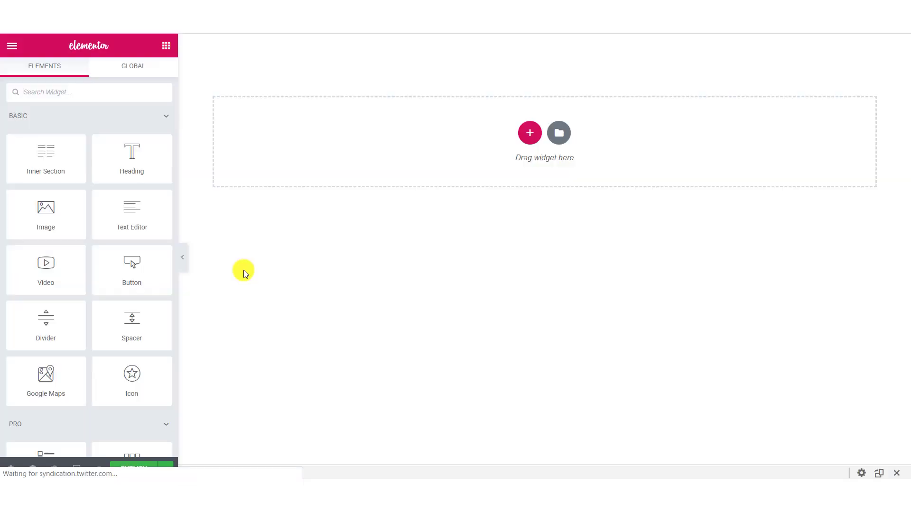
Add a three-column section and insert the pp-logo.png image in its first column
{"action": "left_click", "coordinate": [529, 133]}
{"action": "left_click", "coordinate": [490, 163]}
{"action": "left_click", "coordinate": [166, 46]}
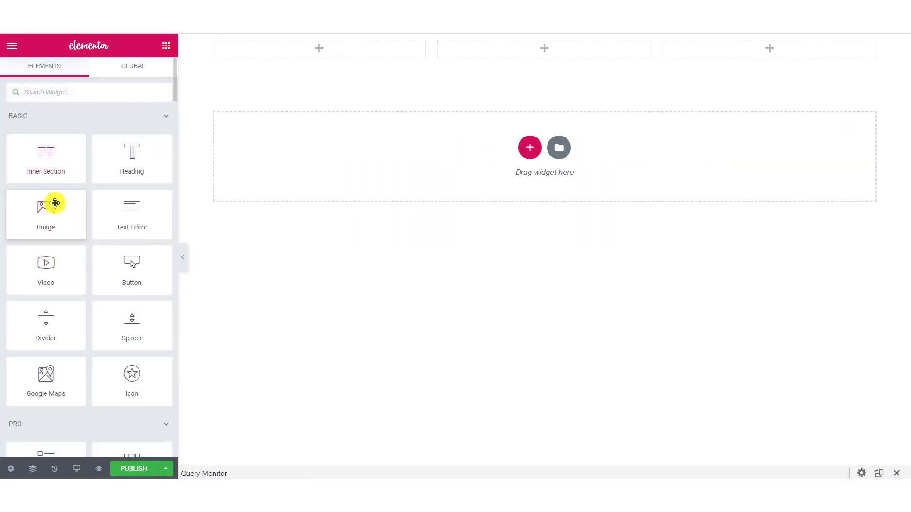
{"action": "left_click_drag", "start_coordinate": [55, 203], "coordinate": [258, 49]}
{"action": "left_click", "coordinate": [75, 167]}
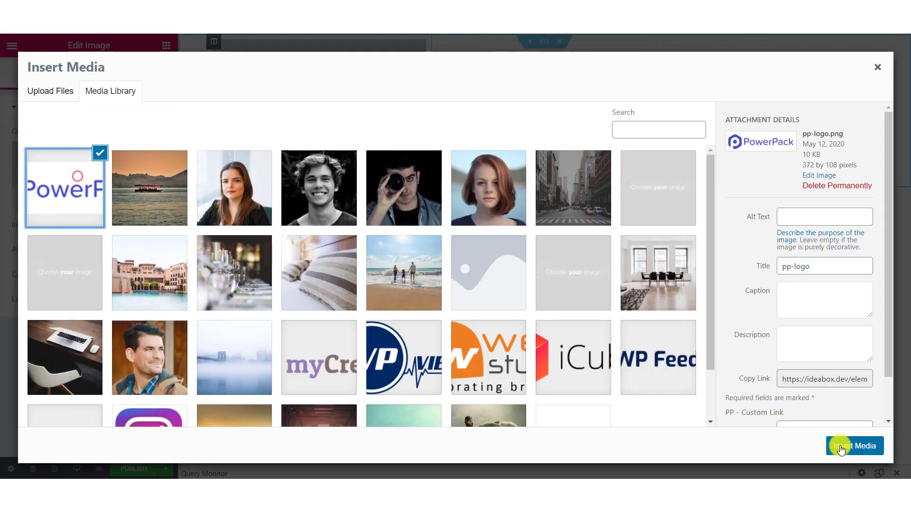
{"action": "left_click", "coordinate": [840, 449]}
Widen the footer logo image to more than 66% and align it to the left of its column
{"action": "left_click", "coordinate": [89, 75]}
{"action": "left_click", "coordinate": [92, 156]}
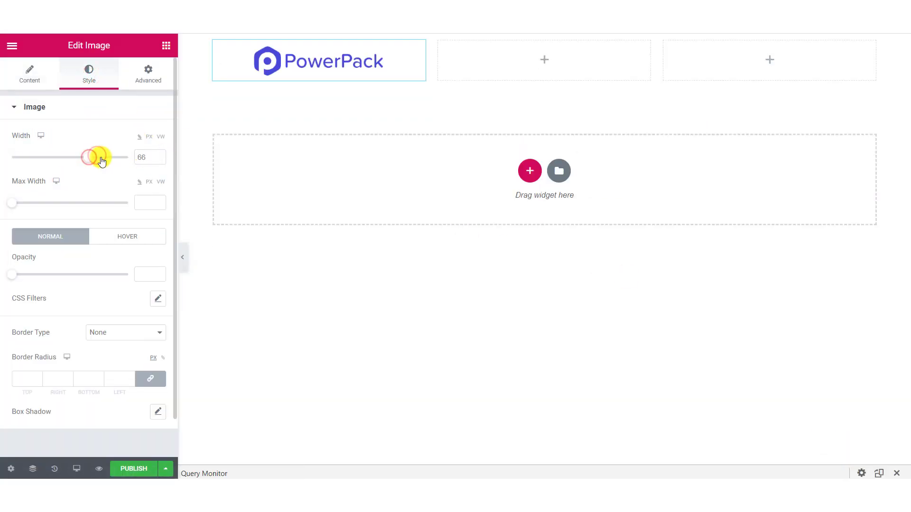
{"action": "left_click", "coordinate": [105, 158]}
{"action": "left_click", "coordinate": [160, 160]}
{"action": "left_click", "coordinate": [159, 159]}
{"action": "left_click", "coordinate": [45, 83]}
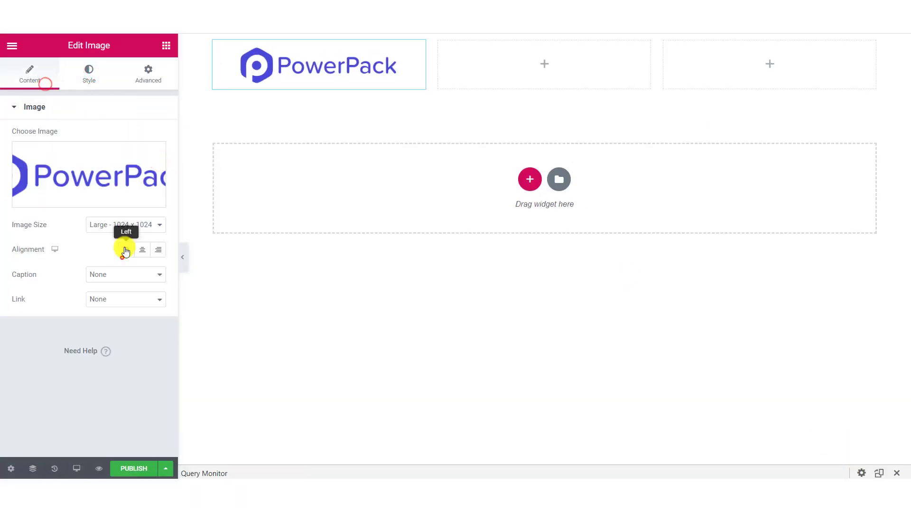
{"action": "left_click", "coordinate": [124, 250]}
Add a text block below the footer logo with typography size 14 px and Normal weight
{"action": "left_click", "coordinate": [166, 45]}
{"action": "left_click_drag", "start_coordinate": [114, 221], "coordinate": [268, 93]}
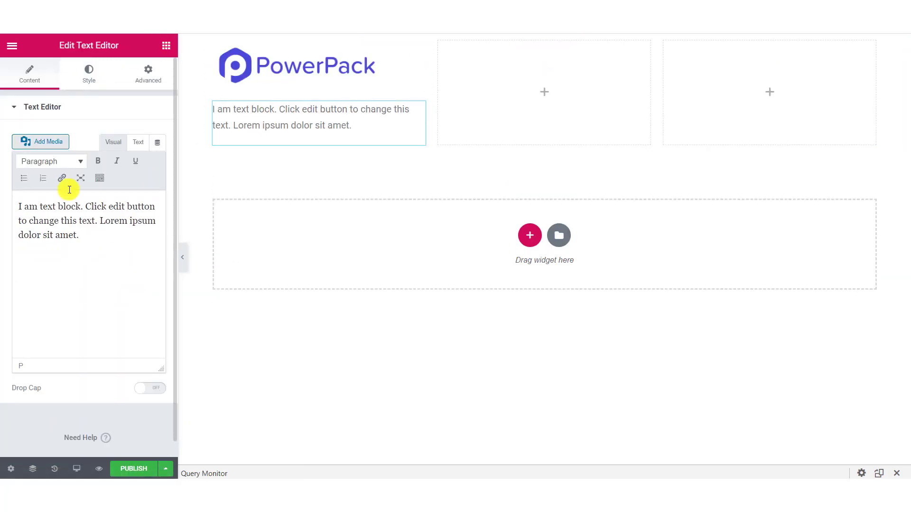
{"action": "left_click", "coordinate": [88, 73]}
{"action": "left_click", "coordinate": [159, 186]}
{"action": "left_click", "coordinate": [143, 265]}
{"action": "left_click", "coordinate": [106, 288]}
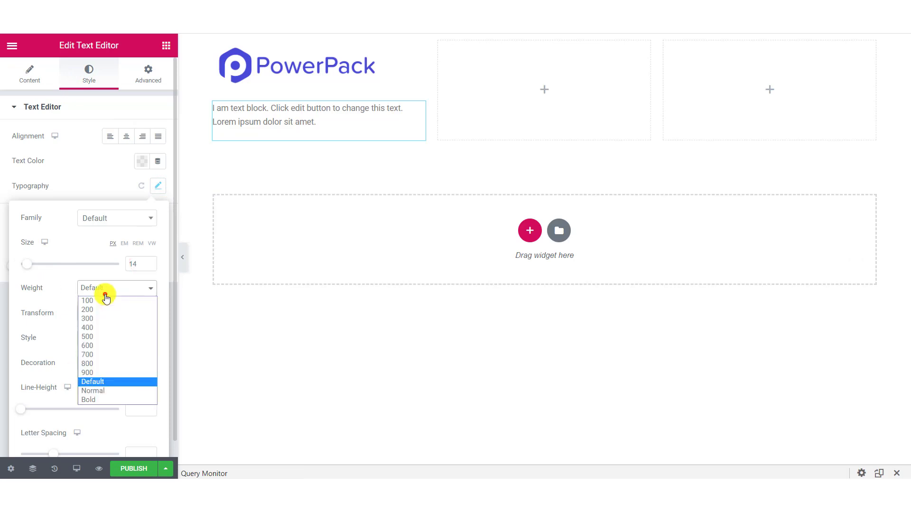
{"action": "left_click", "coordinate": [114, 391]}
{"action": "left_click", "coordinate": [98, 179]}
Slightly increase the line height of the text block below the logo
{"action": "left_click", "coordinate": [158, 189]}
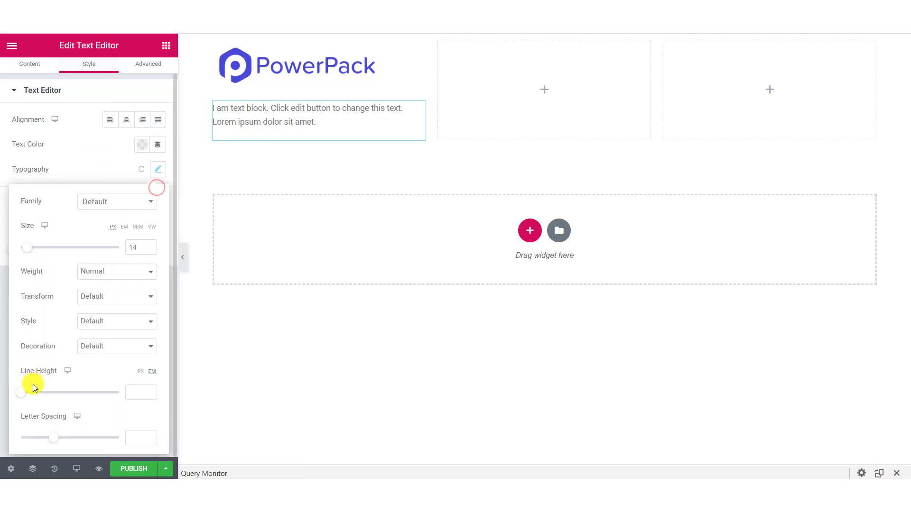
{"action": "left_click", "coordinate": [31, 393]}
{"action": "left_click", "coordinate": [113, 152]}
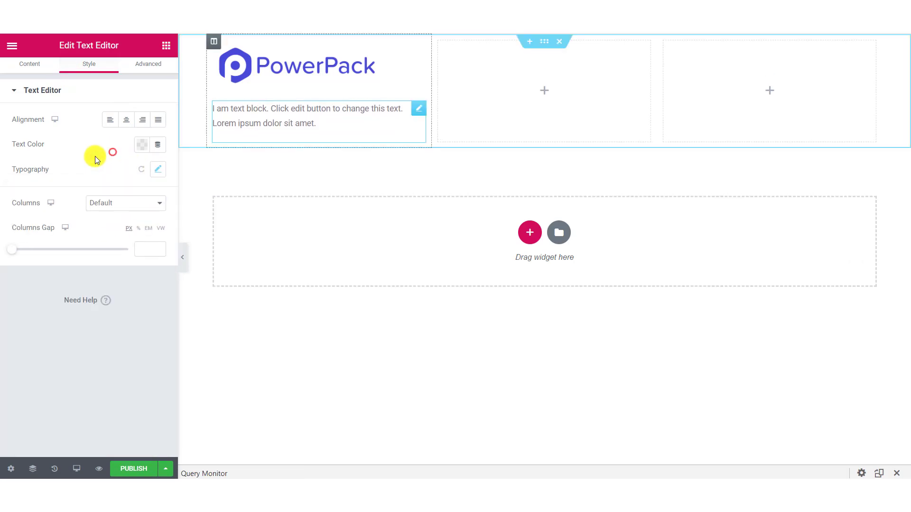
Add a left-aligned row of Facebook, Twitter, Google+ and Instagram icons below the text block
{"action": "right_click", "coordinate": [262, 138]}
{"action": "left_click", "coordinate": [284, 231]}
{"action": "left_click_drag", "start_coordinate": [318, 165], "coordinate": [324, 137]}
Unlink the footer section's padding values and set its top and bottom padding to 50 px
{"action": "left_click", "coordinate": [546, 41]}
{"action": "left_click", "coordinate": [168, 77]}
{"action": "left_click", "coordinate": [153, 213]}
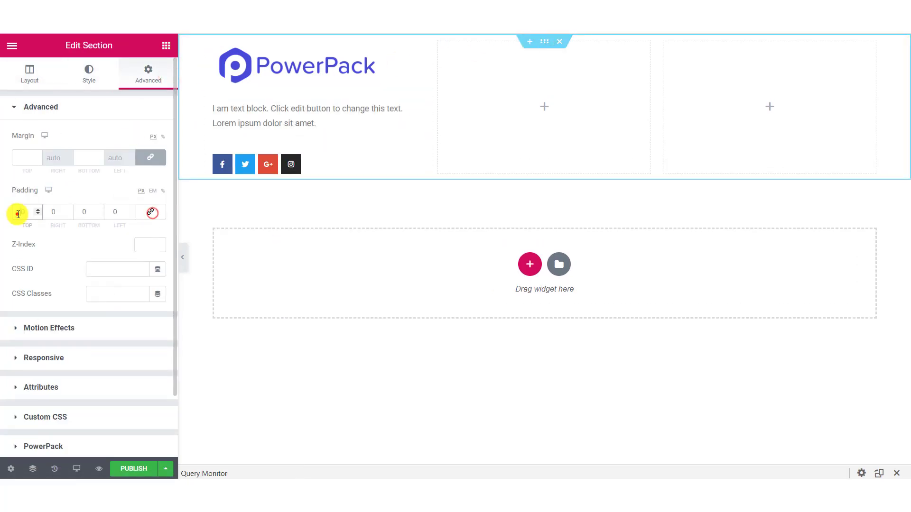
{"action": "left_click", "coordinate": [19, 213]}
{"action": "type", "text": "5"}
{"action": "left_click", "coordinate": [78, 213]}
{"action": "type", "text": "5"}
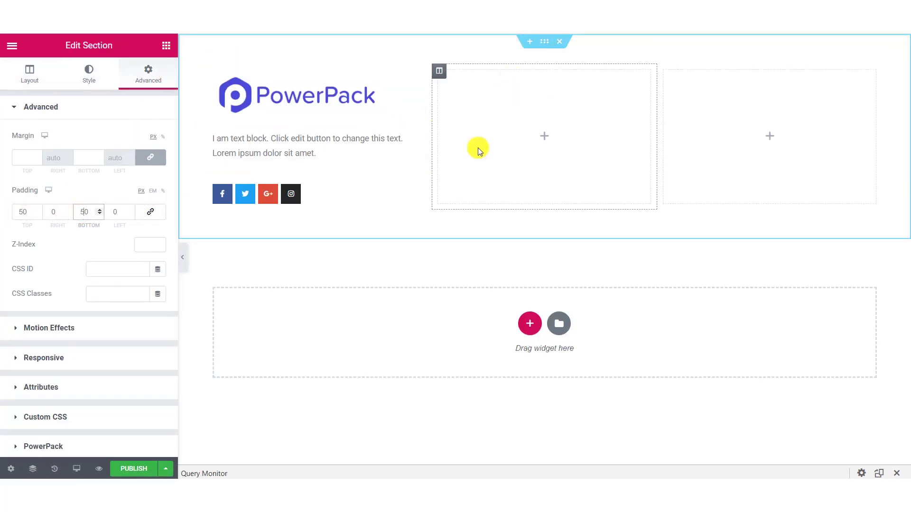
{"action": "scroll", "coordinate": [128, 321], "scroll_direction": "down", "scroll_amount": 3}
{"action": "scroll", "coordinate": [87, 190], "scroll_direction": "up", "scroll_amount": 3}
Give the footer section a solid blue border with unlinked widths and 5 px on the right side
{"action": "left_click", "coordinate": [87, 78]}
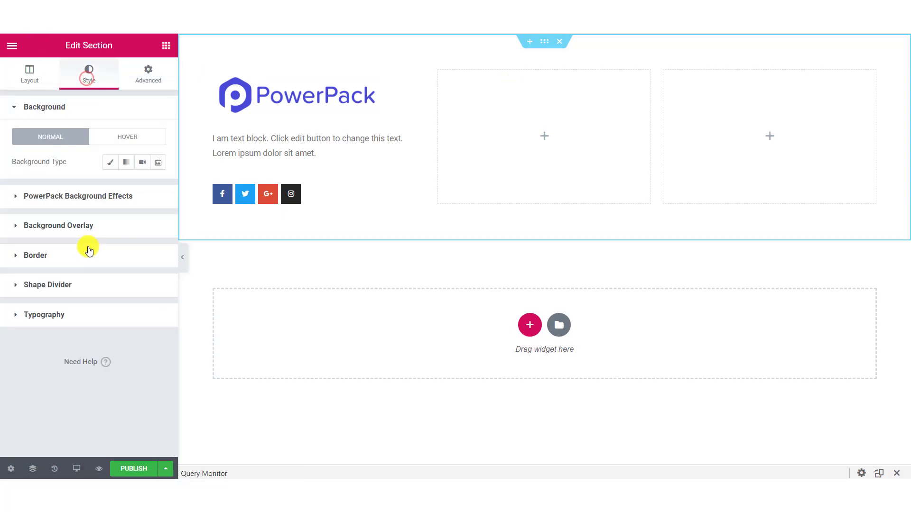
{"action": "left_click", "coordinate": [88, 249]}
{"action": "left_click", "coordinate": [126, 232]}
{"action": "left_click", "coordinate": [118, 254]}
{"action": "left_click", "coordinate": [151, 278]}
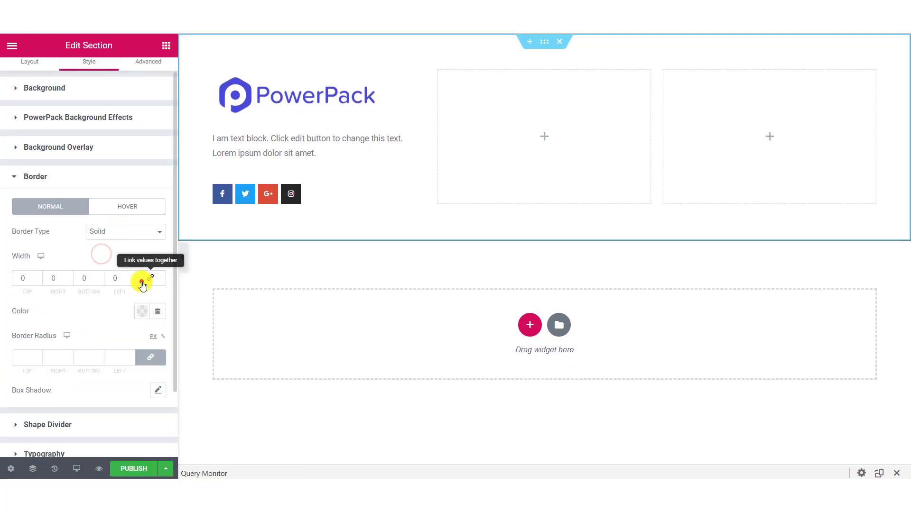
{"action": "left_click", "coordinate": [59, 278]}
{"action": "type", "text": "5"}
{"action": "left_click", "coordinate": [142, 312]}
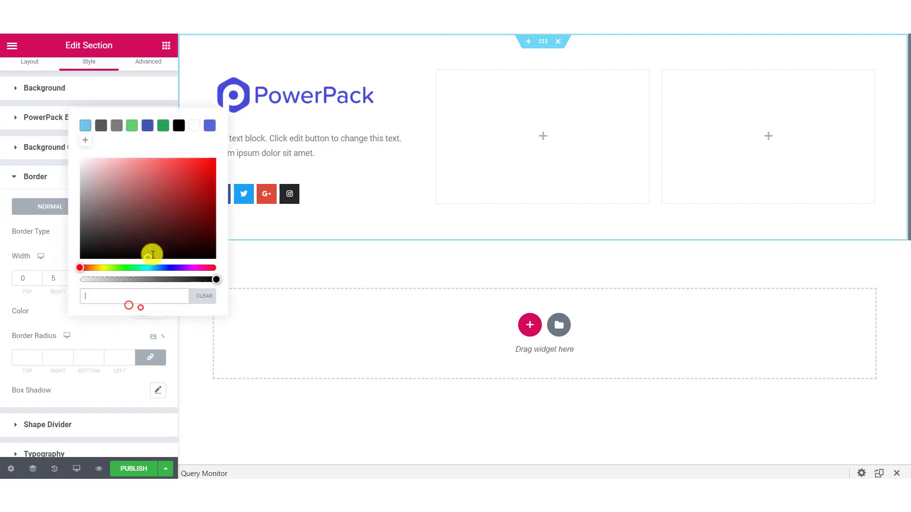
{"action": "left_click", "coordinate": [209, 125]}
{"action": "left_click", "coordinate": [298, 245]}
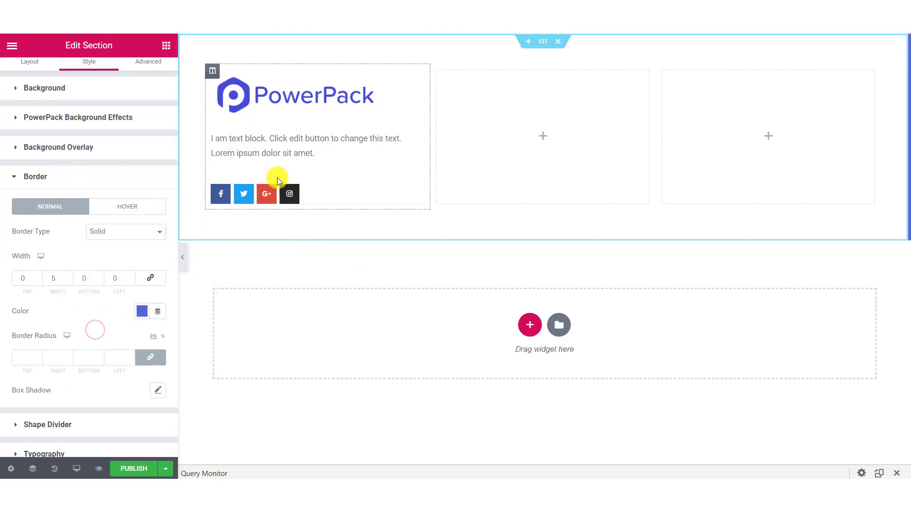
Set the footer section's right border width to 0 and its top border width to 5 px
{"action": "left_click", "coordinate": [64, 280]}
{"action": "left_click", "coordinate": [64, 279]}
{"action": "left_click", "coordinate": [65, 280]}
{"action": "left_click", "coordinate": [64, 279]}
{"action": "left_click", "coordinate": [64, 280]}
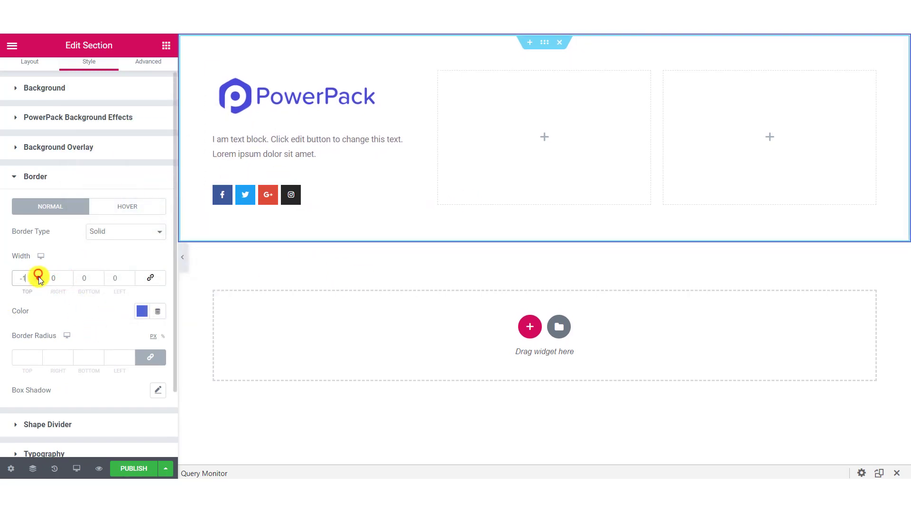
{"action": "left_click", "coordinate": [38, 278]}
{"action": "left_click", "coordinate": [38, 278]}
{"action": "left_click", "coordinate": [38, 278]}
{"action": "left_click", "coordinate": [38, 278]}
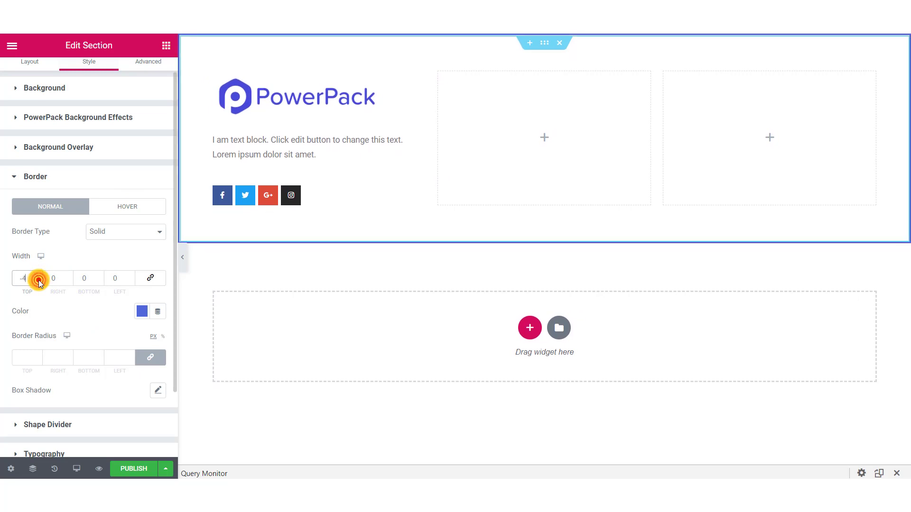
{"action": "left_click", "coordinate": [38, 278]}
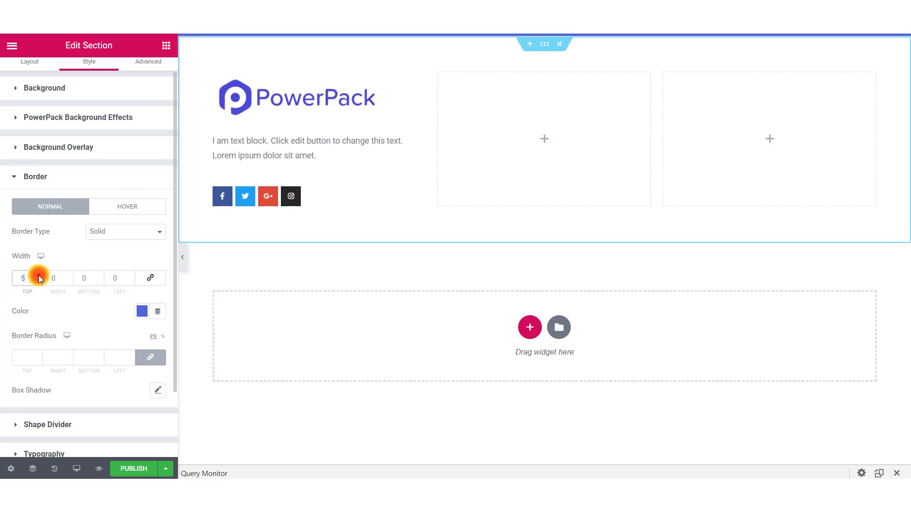
Add a heading titled "Navigation" to the footer's middle column and set its HTML tag to H4
{"action": "left_click", "coordinate": [166, 46]}
{"action": "left_click_drag", "start_coordinate": [131, 156], "coordinate": [545, 112]}
{"action": "triple_click", "coordinate": [102, 152]}
{"action": "type", "text": "Navigation"}
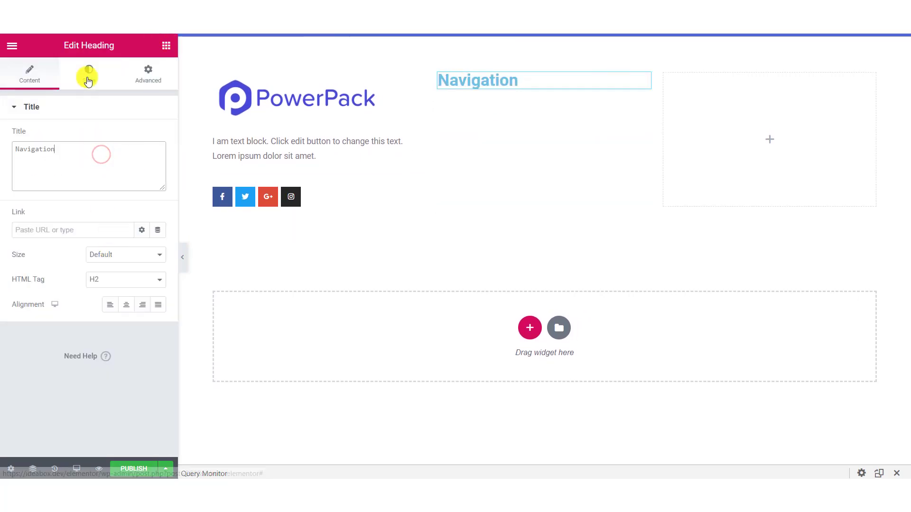
{"action": "left_click", "coordinate": [88, 76]}
{"action": "left_click", "coordinate": [17, 71]}
{"action": "left_click", "coordinate": [114, 276]}
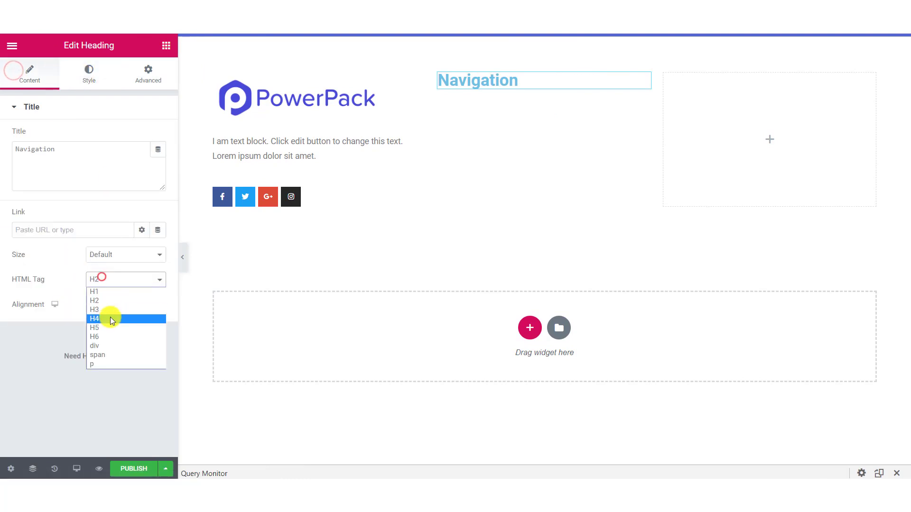
{"action": "left_click", "coordinate": [109, 313]}
Style the Navigation heading with text color #5068D8, an 18 px size and weight 500
{"action": "left_click", "coordinate": [84, 66]}
{"action": "left_click", "coordinate": [142, 136]}
{"action": "left_click", "coordinate": [209, 163]}
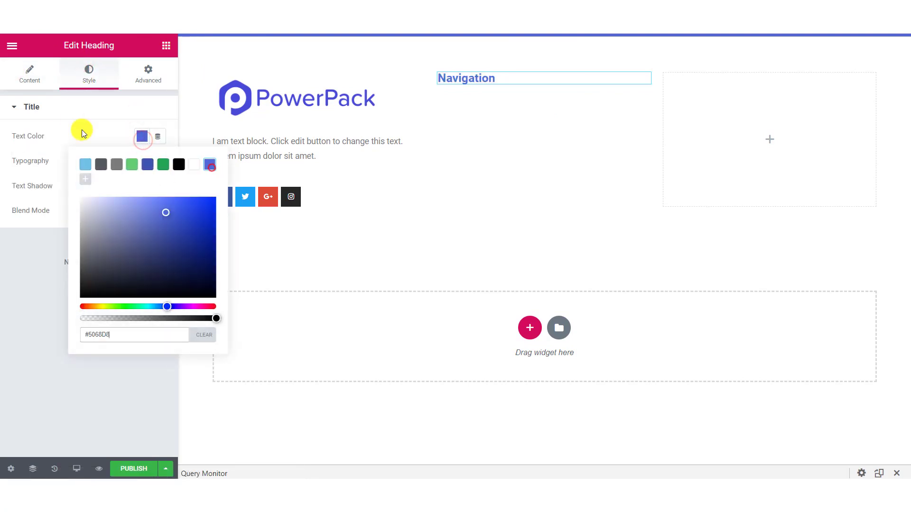
{"action": "left_click", "coordinate": [158, 161]}
{"action": "left_click", "coordinate": [137, 242]}
{"action": "type", "text": "18"}
{"action": "left_click", "coordinate": [122, 269]}
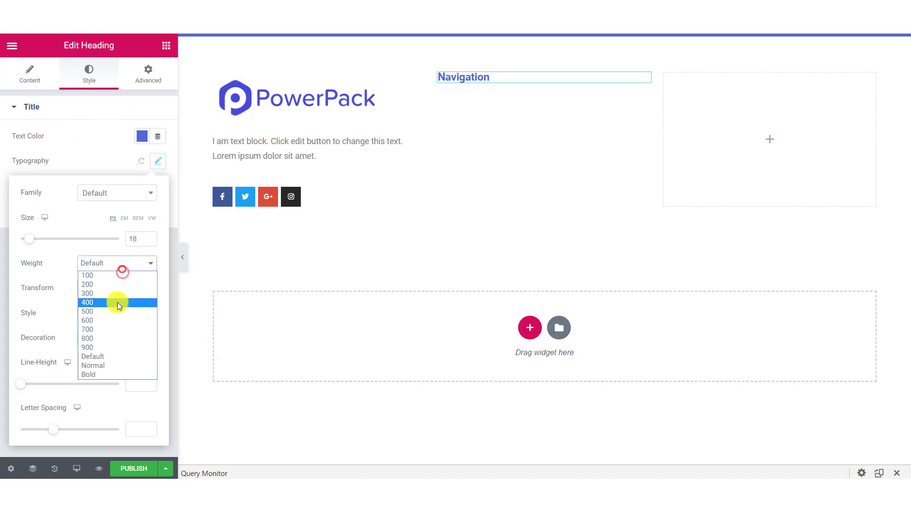
{"action": "left_click", "coordinate": [117, 311]}
{"action": "left_click", "coordinate": [100, 147]}
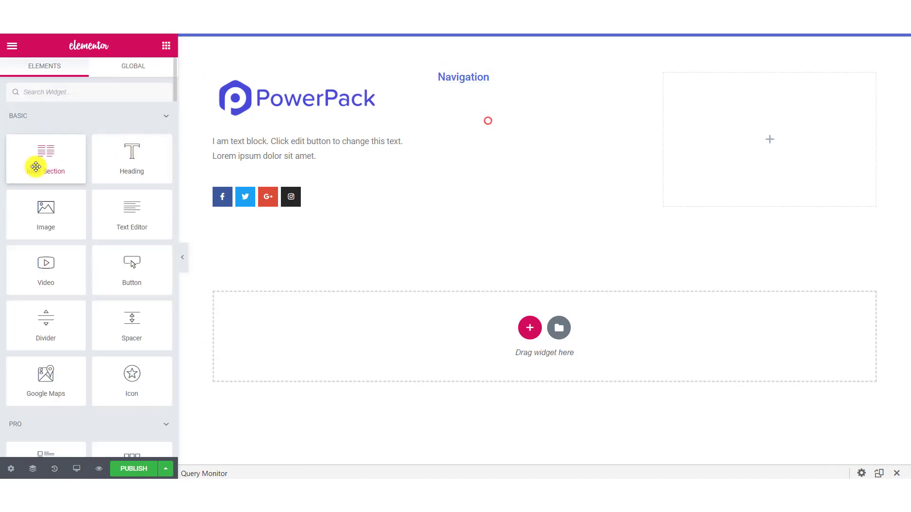
Add an inner section below the Navigation heading and paste the copied icon list into its first column
{"action": "left_click_drag", "start_coordinate": [45, 163], "coordinate": [500, 108]}
{"action": "right_click", "coordinate": [499, 106]}
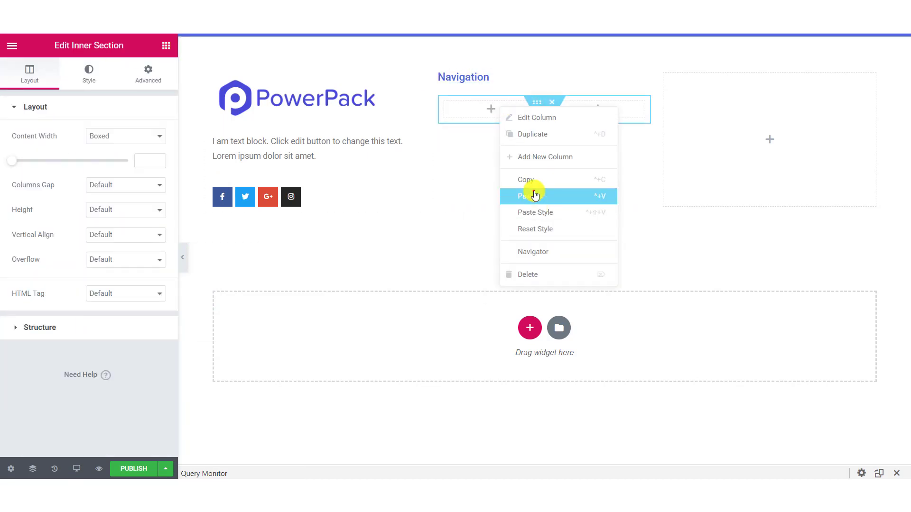
{"action": "left_click", "coordinate": [531, 193]}
{"action": "left_click", "coordinate": [481, 138]}
{"action": "left_click", "coordinate": [55, 183]}
Copy the icon list into the inner section's empty second column
{"action": "right_click", "coordinate": [585, 148]}
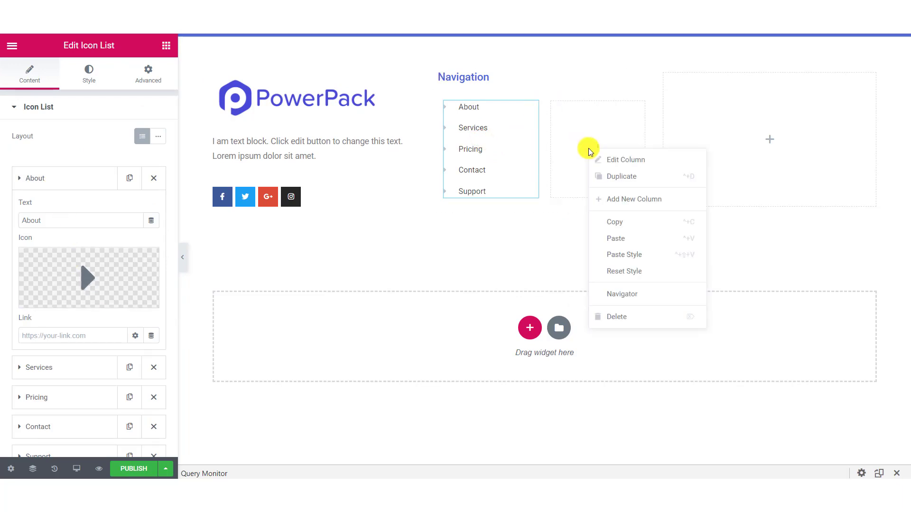
{"action": "right_click", "coordinate": [467, 143]}
{"action": "left_click", "coordinate": [489, 187]}
{"action": "right_click", "coordinate": [586, 157]}
{"action": "left_click", "coordinate": [592, 243]}
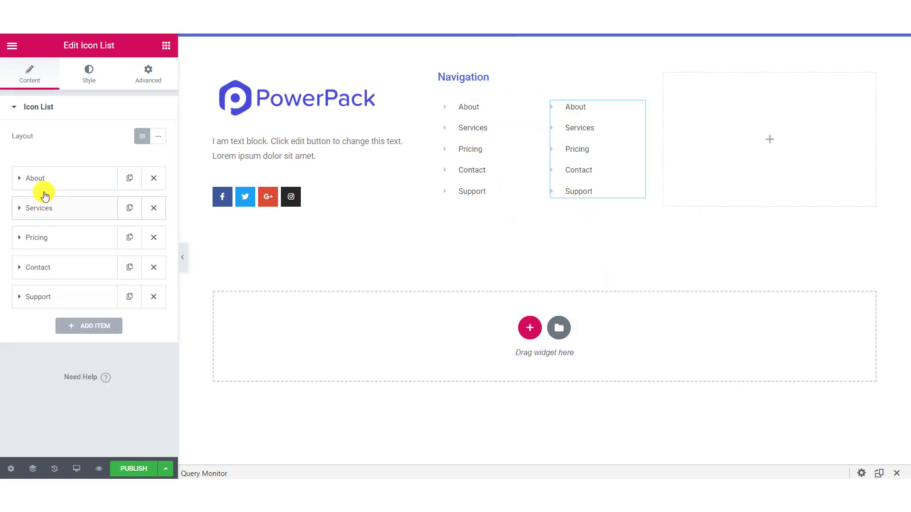
Rename the second icon list's items to Pricing, Team, Education, Refer and Updates
{"action": "left_click", "coordinate": [49, 177]}
{"action": "double_click", "coordinate": [61, 229]}
{"action": "type", "text": "Pricing"}
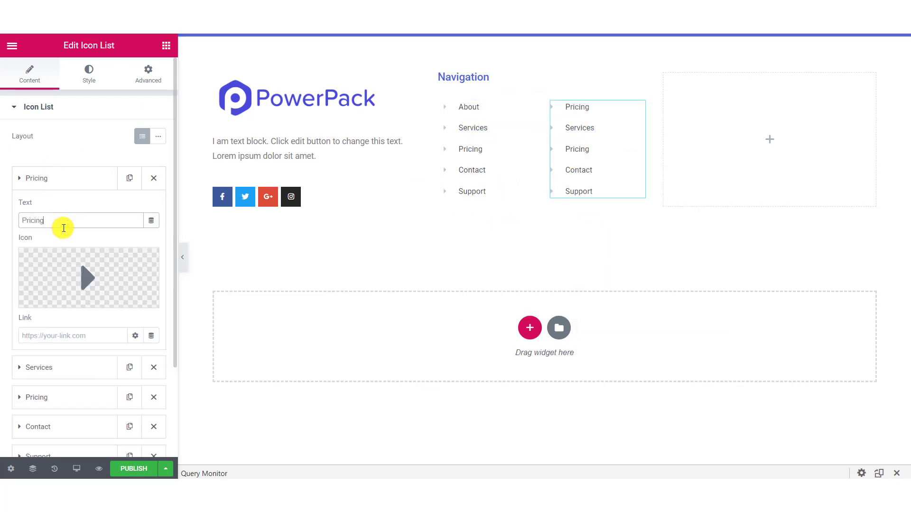
{"action": "left_click", "coordinate": [63, 365]}
{"action": "left_click", "coordinate": [44, 397]}
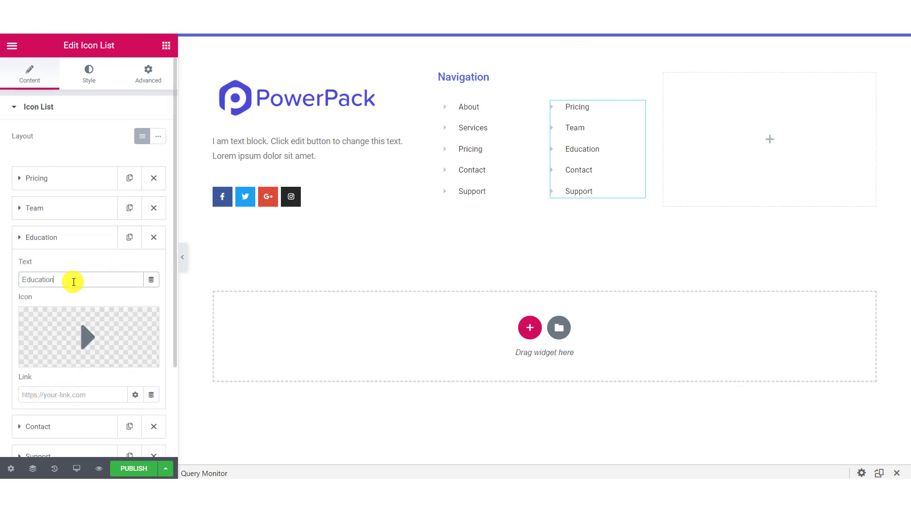
{"action": "left_click", "coordinate": [86, 231]}
{"action": "left_click", "coordinate": [59, 275]}
{"action": "type", "text": "Refer"}
{"action": "left_click", "coordinate": [85, 267]}
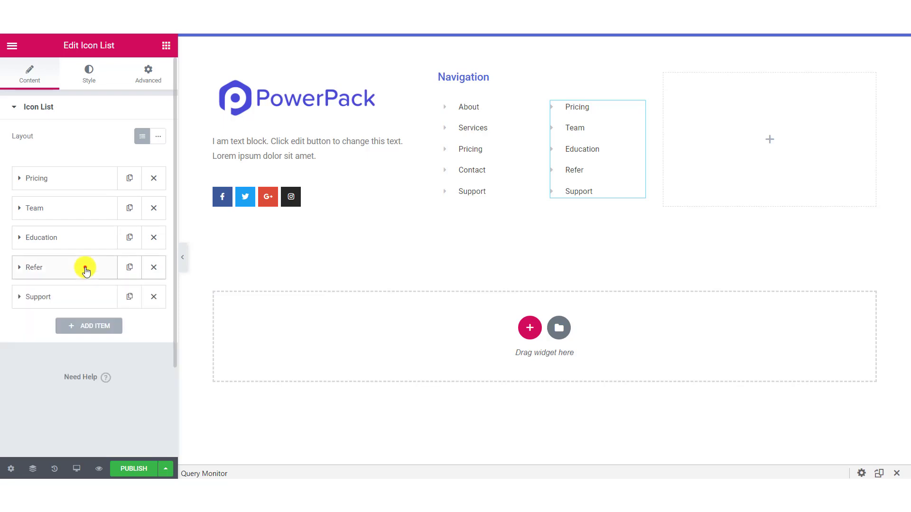
{"action": "left_click", "coordinate": [76, 295]}
{"action": "left_click", "coordinate": [85, 298]}
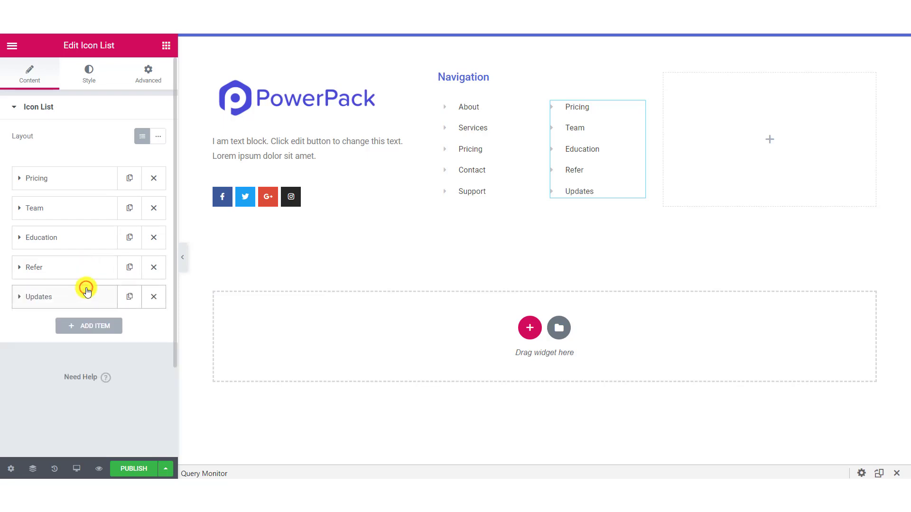
Widen the footer's logo column to about 36.7% and unlink the inner section's margins, keeping top and bottom at 0
{"action": "left_click_drag", "start_coordinate": [431, 137], "coordinate": [454, 136]}
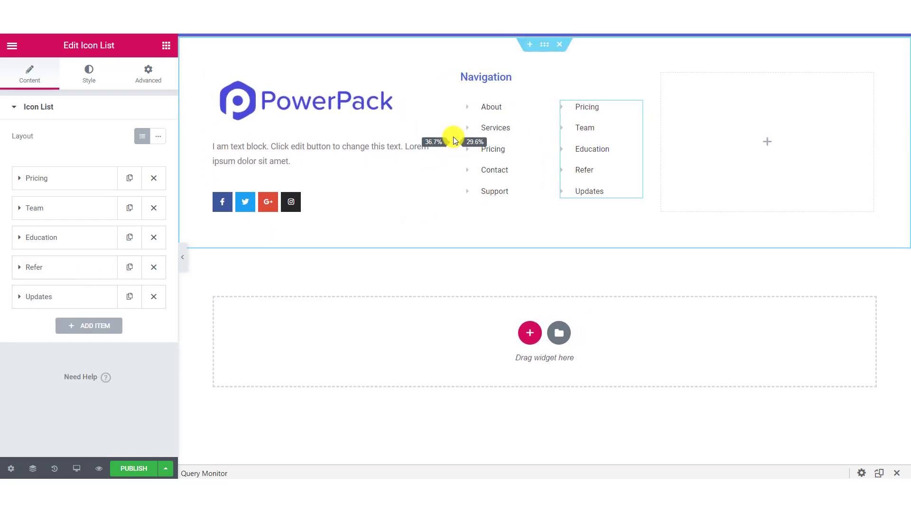
{"action": "left_click", "coordinate": [547, 103]}
{"action": "left_click", "coordinate": [138, 82]}
{"action": "left_click", "coordinate": [25, 157]}
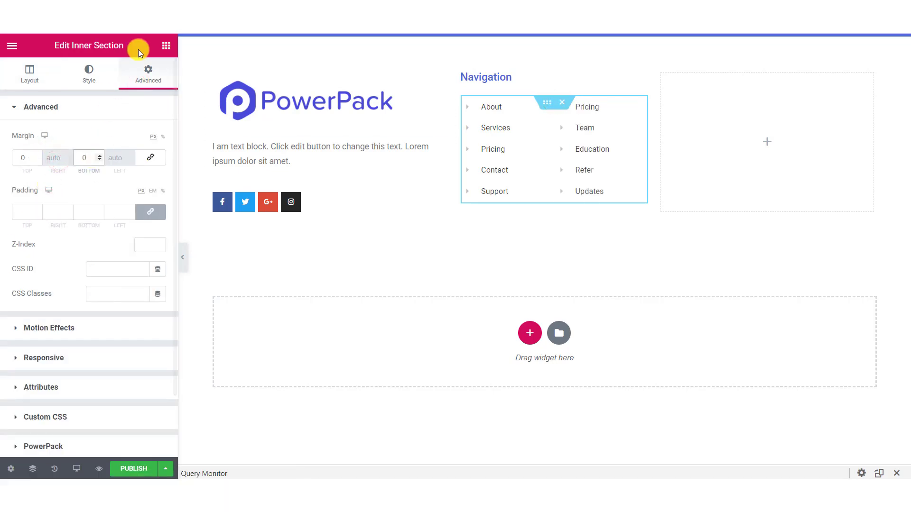
Copy the Navigation heading into the footer's empty third column and retitle the copy "Newsletter"
{"action": "left_click", "coordinate": [166, 45]}
{"action": "right_click", "coordinate": [481, 77]}
{"action": "left_click", "coordinate": [506, 128]}
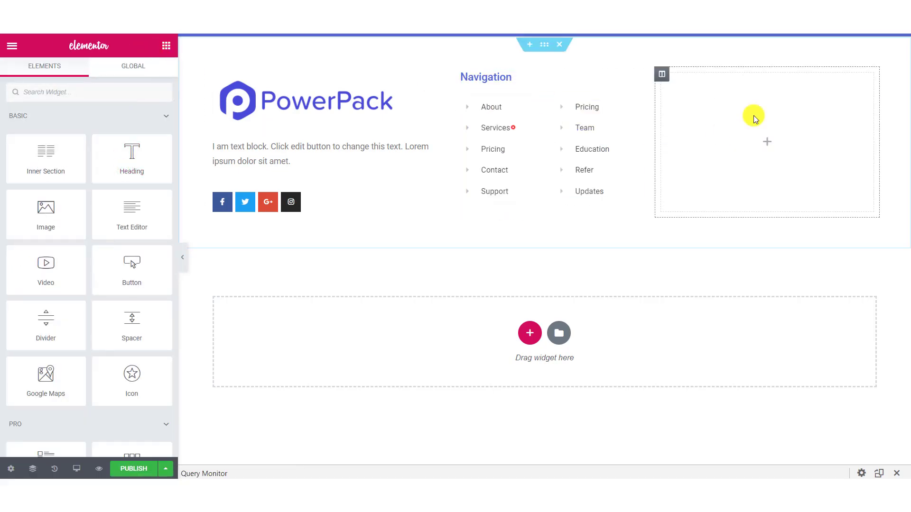
{"action": "right_click", "coordinate": [753, 117]}
{"action": "left_click", "coordinate": [773, 198]}
{"action": "triple_click", "coordinate": [69, 154]}
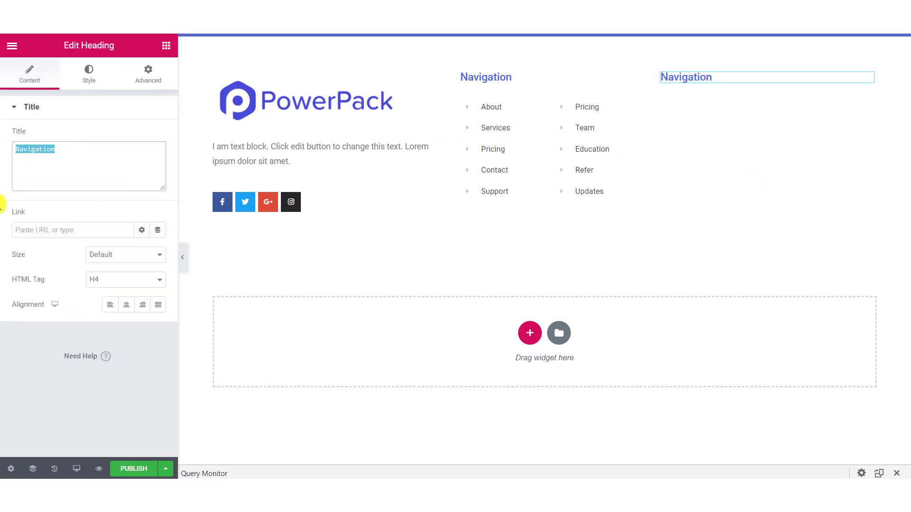
{"action": "type", "text": "Newsletter"}
{"action": "left_click", "coordinate": [89, 73]}
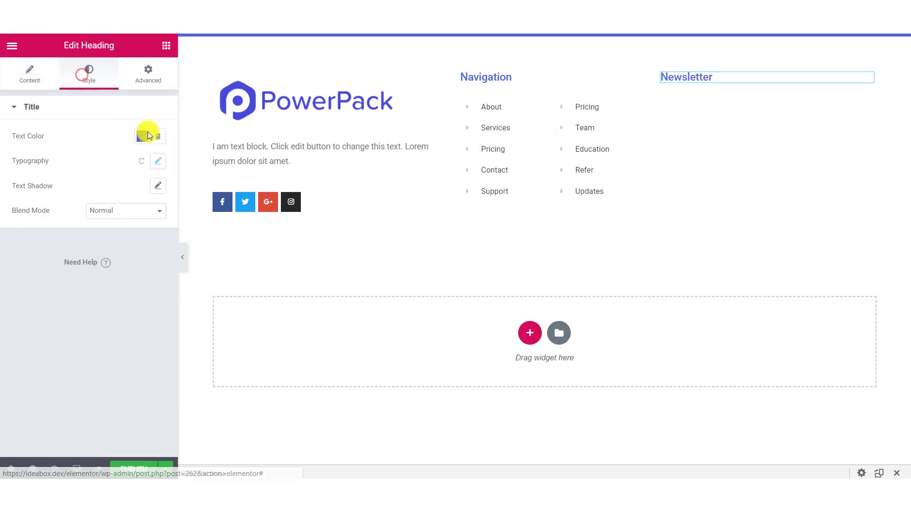
{"action": "left_click", "coordinate": [157, 161]}
Add a Form widget below the Newsletter heading, remove its Message field and hide the field labels
{"action": "left_click", "coordinate": [166, 47]}
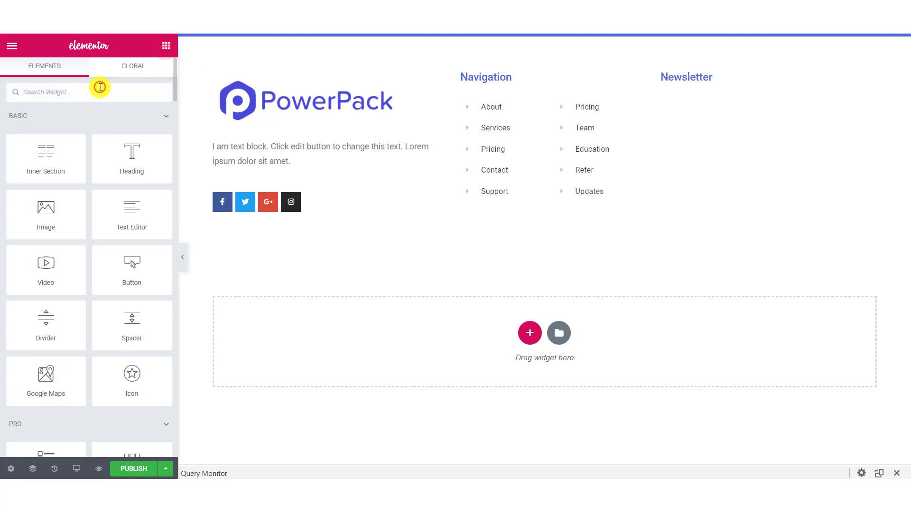
{"action": "type", "text": "form"}
{"action": "left_click_drag", "start_coordinate": [46, 138], "coordinate": [709, 85]}
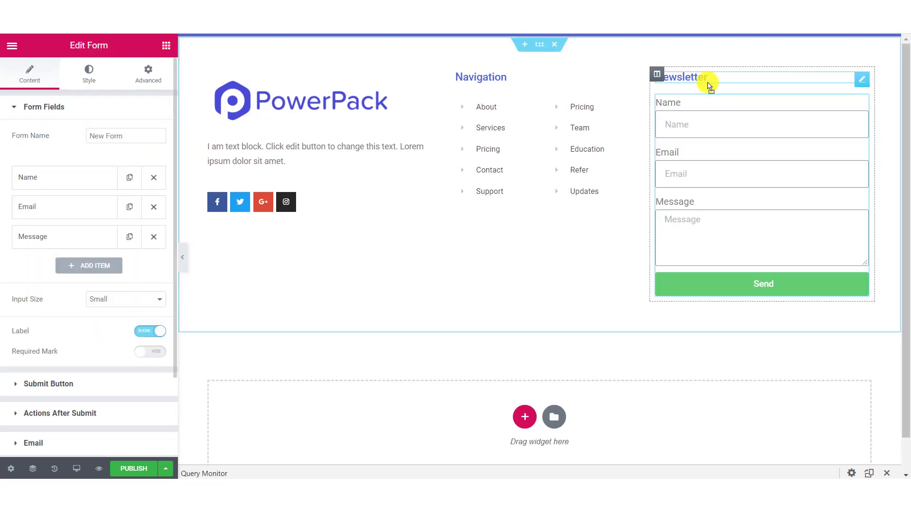
{"action": "left_click", "coordinate": [154, 237]}
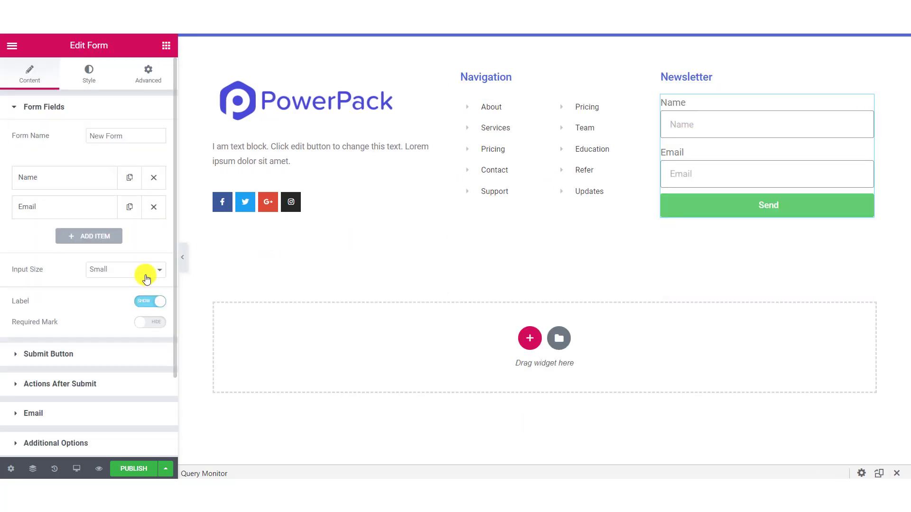
{"action": "left_click", "coordinate": [150, 301]}
Change the newsletter form's submit button text to "SUBSCRIBE"
{"action": "left_click", "coordinate": [95, 330]}
{"action": "double_click", "coordinate": [116, 167]}
{"action": "type", "text": "S"}
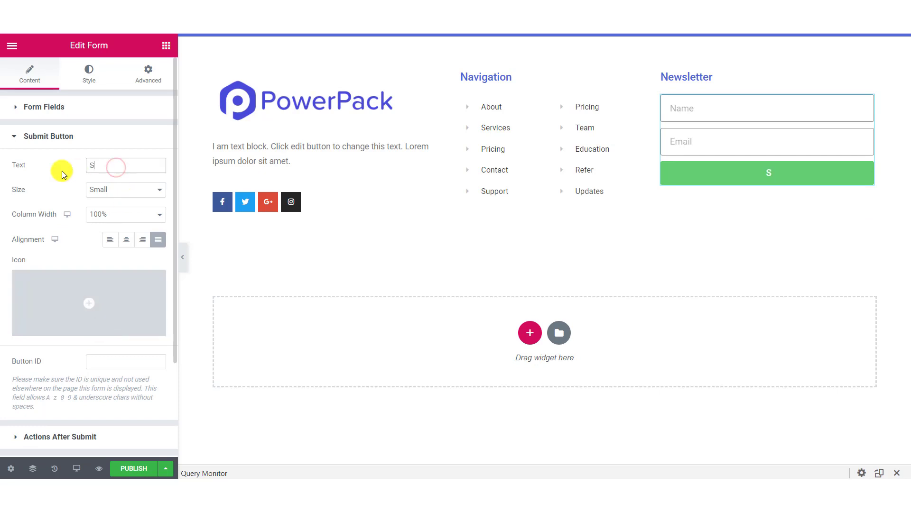
{"action": "type", "text": "UBSCRIBE"}
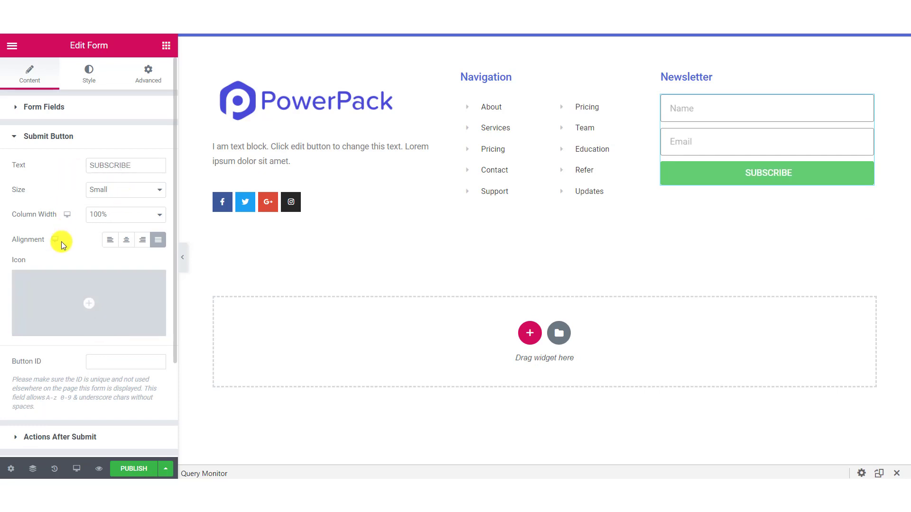
Set the typography size of the newsletter form's fields to 13 px
{"action": "left_click", "coordinate": [100, 66]}
{"action": "left_click", "coordinate": [41, 107]}
{"action": "left_click", "coordinate": [62, 139]}
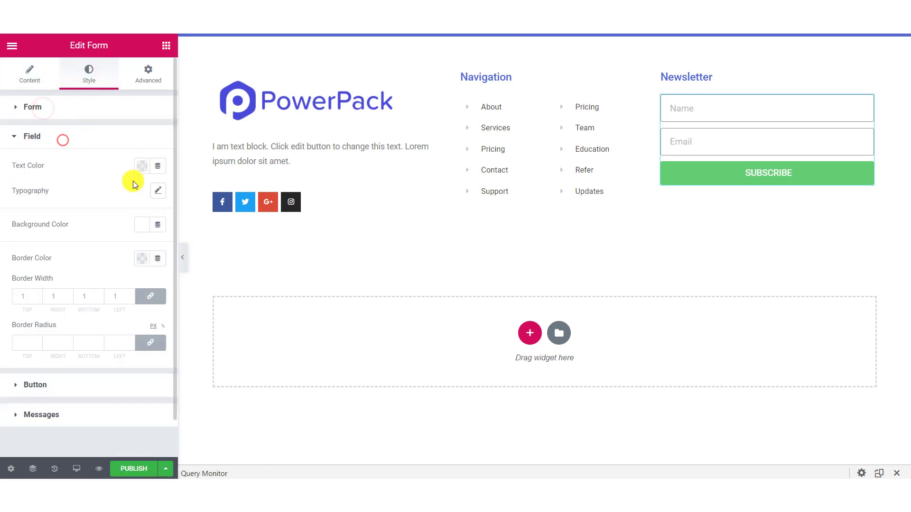
{"action": "left_click", "coordinate": [158, 190]}
{"action": "left_click", "coordinate": [136, 268]}
{"action": "type", "text": "13"}
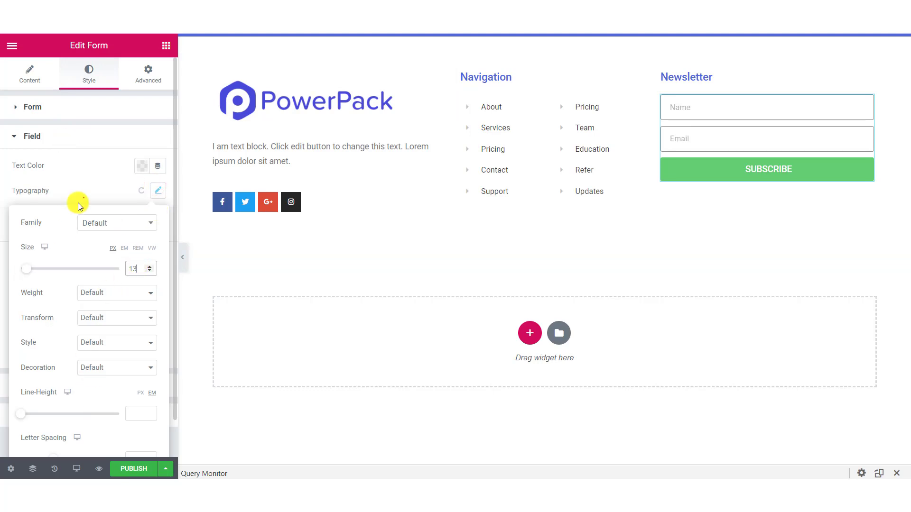
{"action": "left_click", "coordinate": [83, 197]}
{"action": "left_click", "coordinate": [26, 344]}
Set the submit button's typography to 13 px with an Uppercase transform
{"action": "left_click", "coordinate": [35, 384]}
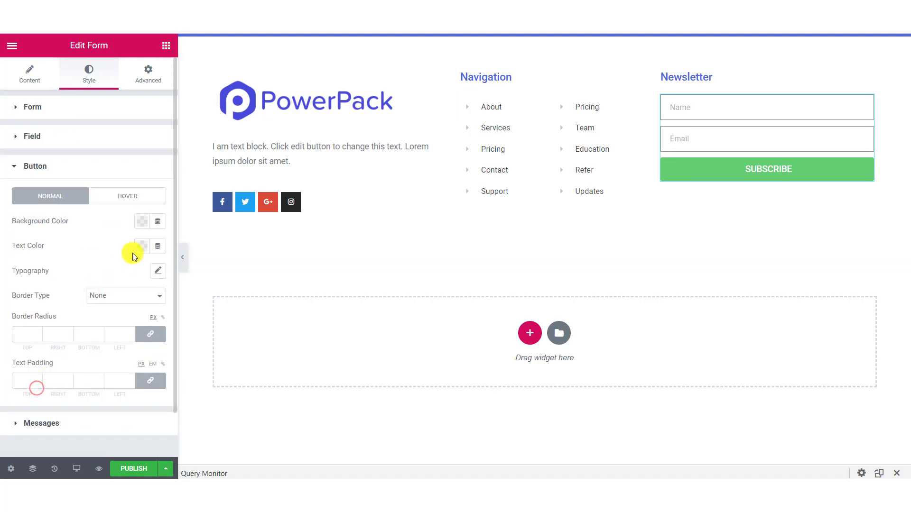
{"action": "left_click", "coordinate": [158, 270]}
{"action": "left_click", "coordinate": [135, 344]}
{"action": "type", "text": "13"}
{"action": "left_click", "coordinate": [120, 373]}
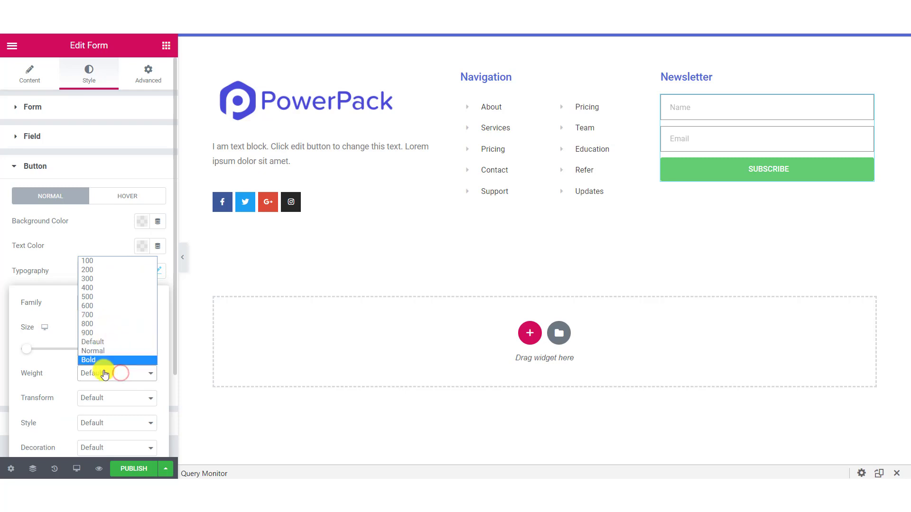
{"action": "left_click", "coordinate": [96, 398]}
{"action": "left_click", "coordinate": [103, 420]}
{"action": "left_click", "coordinate": [96, 261]}
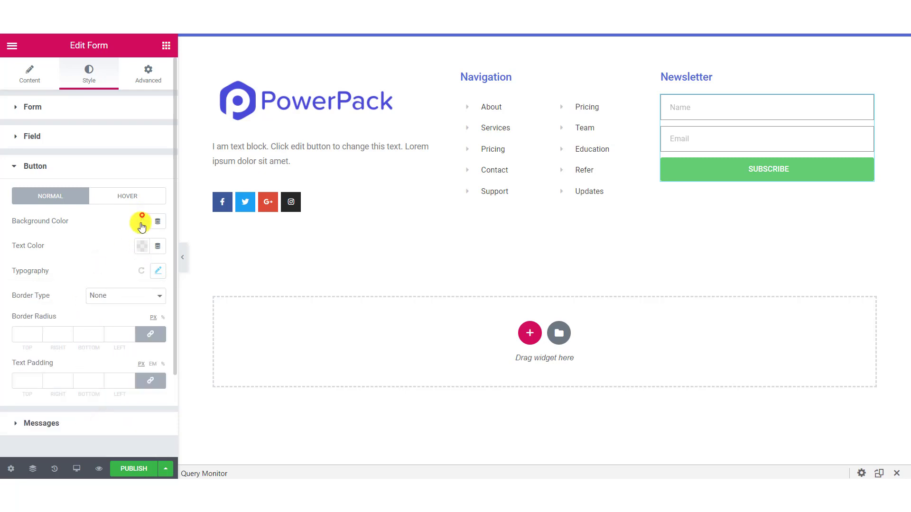
Give the submit button the saved blue as background color and a letter spacing of about 4.8
{"action": "left_click", "coordinate": [142, 221]}
{"action": "left_click", "coordinate": [209, 249]}
{"action": "left_click", "coordinate": [98, 228]}
{"action": "left_click", "coordinate": [158, 271]}
{"action": "scroll", "coordinate": [118, 336], "scroll_direction": "down", "scroll_amount": 2}
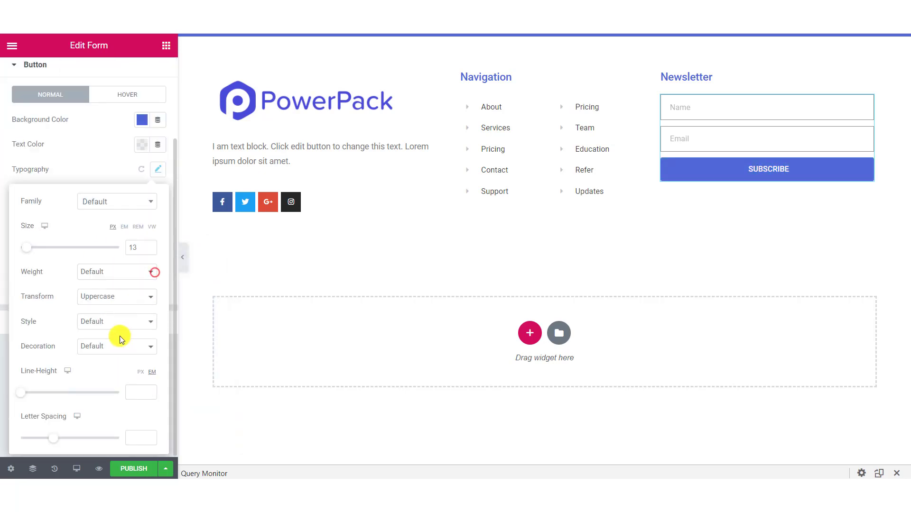
{"action": "left_click_drag", "start_coordinate": [53, 437], "coordinate": [89, 440]}
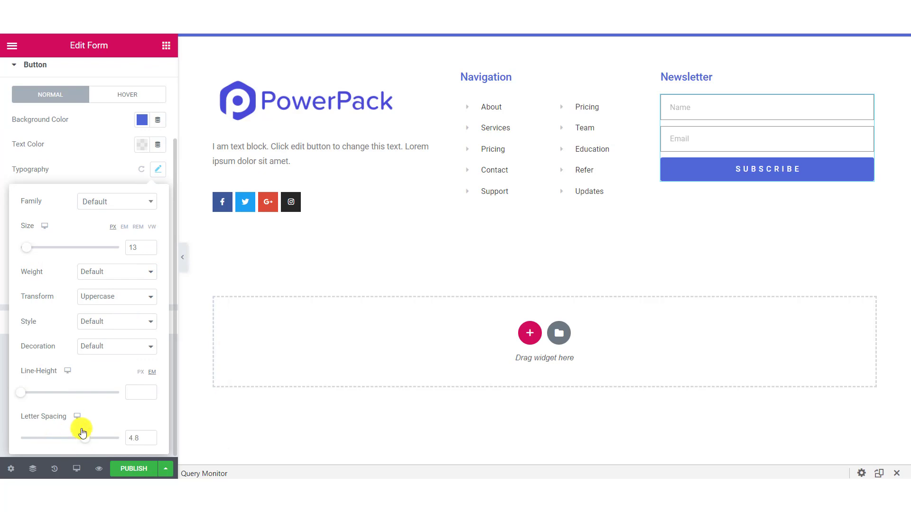
{"action": "left_click", "coordinate": [87, 176]}
Unlink the footer logo's margin values and reduce its top margin to move the logo slightly upward
{"action": "left_click", "coordinate": [301, 81]}
{"action": "left_click", "coordinate": [148, 74]}
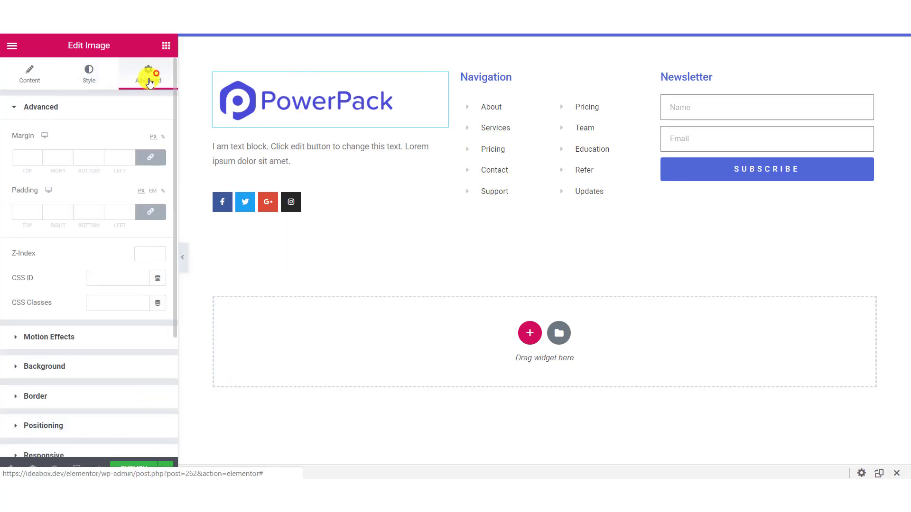
{"action": "left_click", "coordinate": [157, 153]}
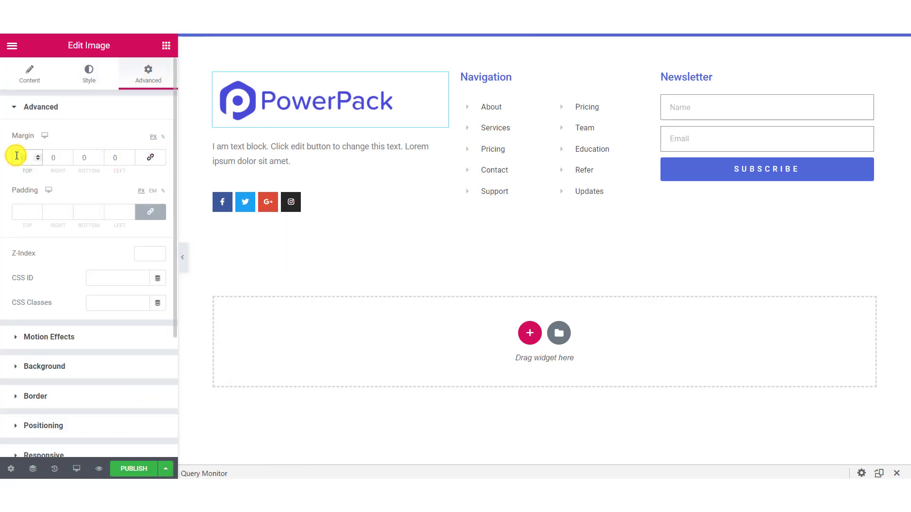
Add a new section with two equal columns below the footer's three-column section
{"action": "left_click", "coordinate": [530, 334]}
{"action": "left_click", "coordinate": [445, 345]}
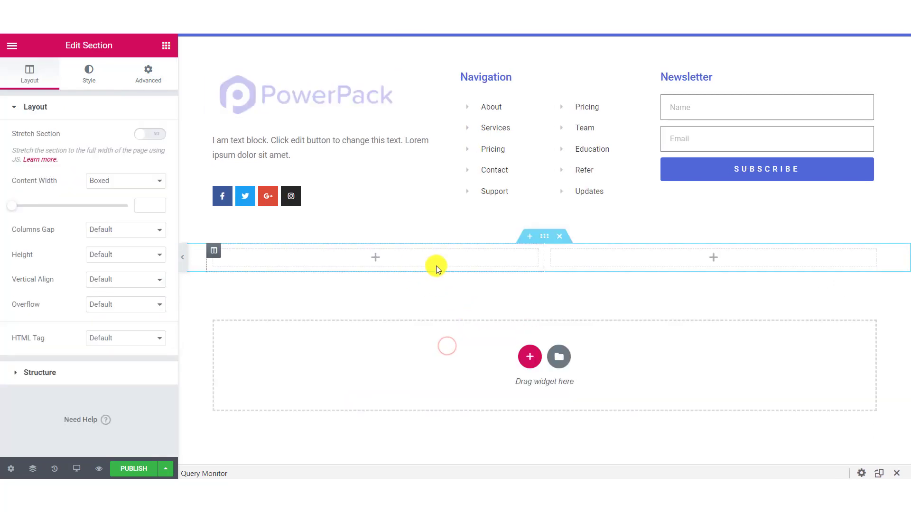
Add a heading reading "© 2020 All rights reserved" to the bottom section's left column, with HTML tag p
{"action": "left_click", "coordinate": [166, 45]}
{"action": "left_click_drag", "start_coordinate": [132, 156], "coordinate": [305, 258]}
{"action": "left_click", "coordinate": [138, 177]}
{"action": "key", "text": "ctrl+a"}
{"action": "type", "text": "© 2020 All rights reserved"}
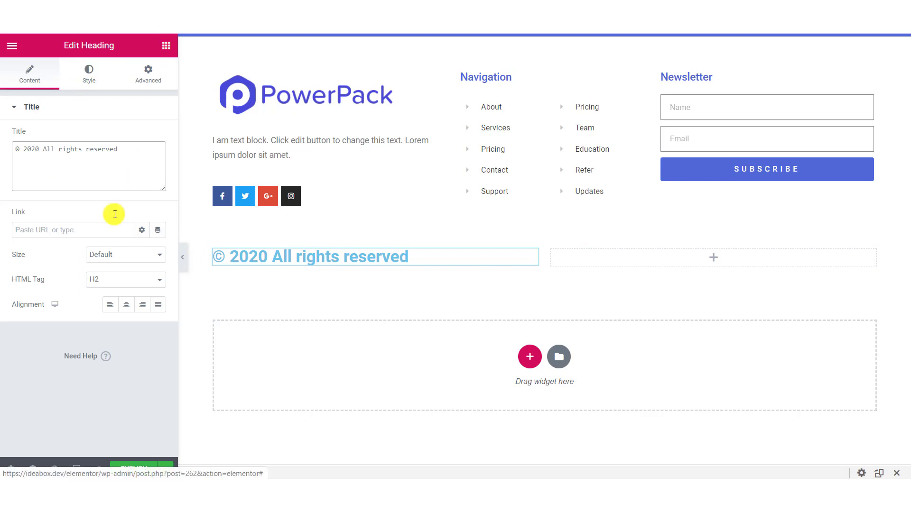
{"action": "left_click", "coordinate": [122, 282]}
{"action": "left_click", "coordinate": [118, 365]}
Give the copyright heading a dark gray text color
{"action": "left_click", "coordinate": [88, 72]}
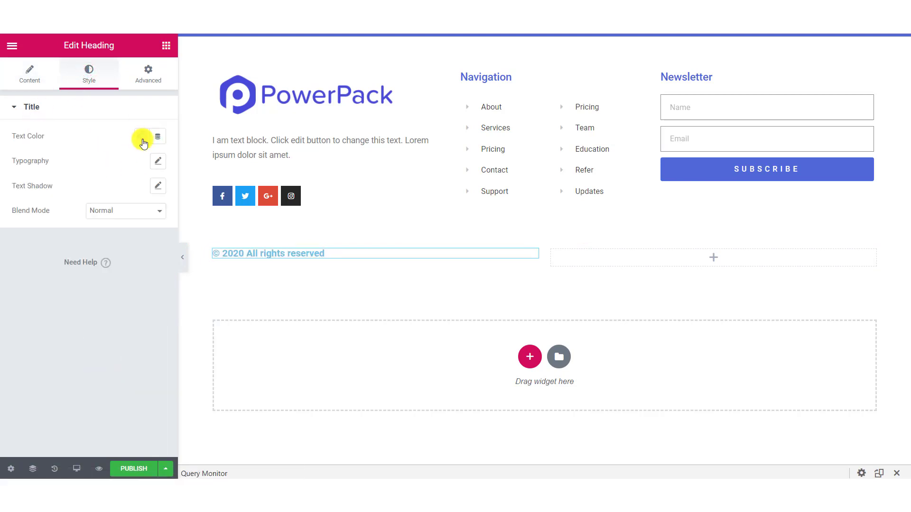
{"action": "left_click", "coordinate": [142, 140]}
{"action": "left_click_drag", "start_coordinate": [115, 281], "coordinate": [70, 262]}
{"action": "left_click", "coordinate": [1, 264]}
Set the copyright heading's typography to 12 px, weight 300, with an Uppercase transform
{"action": "left_click", "coordinate": [162, 169]}
{"action": "left_click", "coordinate": [133, 235]}
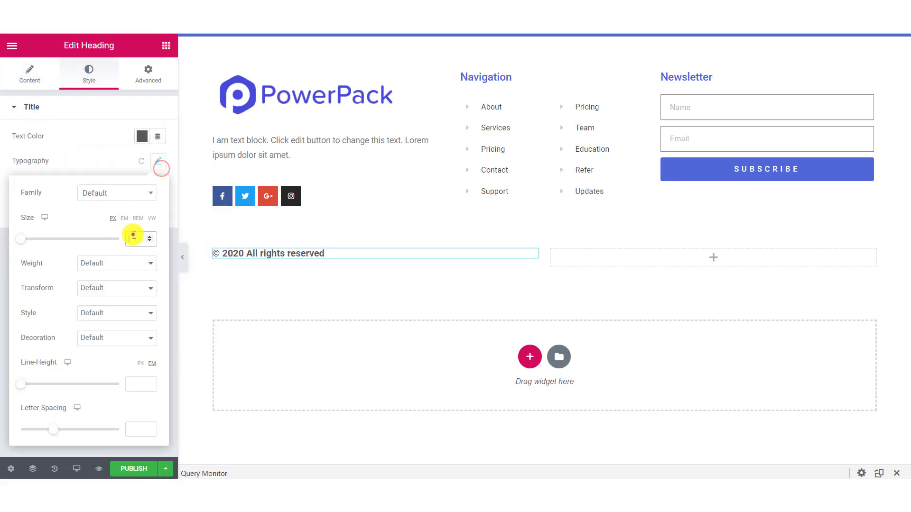
{"action": "type", "text": "12"}
{"action": "left_click", "coordinate": [136, 263]}
{"action": "left_click", "coordinate": [114, 292]}
{"action": "left_click", "coordinate": [109, 288]}
{"action": "left_click", "coordinate": [115, 307]}
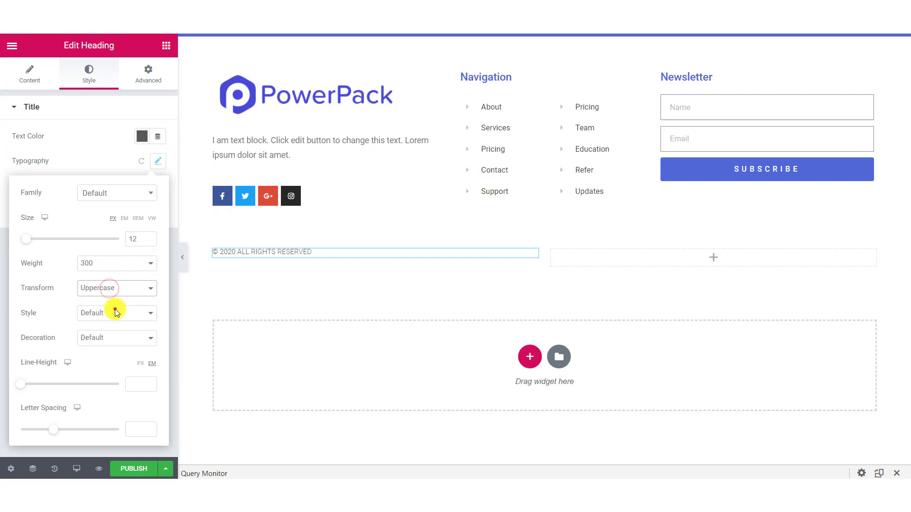
{"action": "left_click", "coordinate": [102, 155]}
Copy the copyright heading and paste it into the bottom section's empty right column
{"action": "right_click", "coordinate": [258, 248]}
{"action": "left_click", "coordinate": [300, 296]}
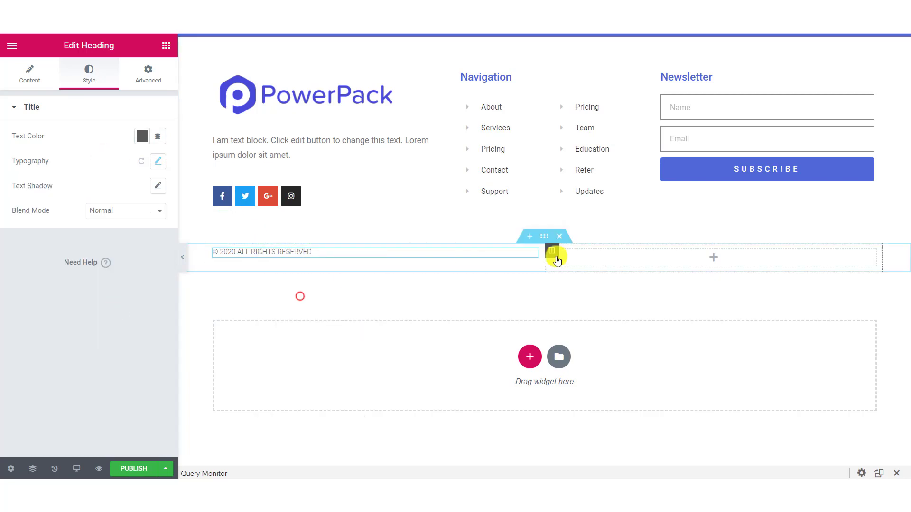
{"action": "right_click", "coordinate": [579, 256]}
{"action": "left_click", "coordinate": [604, 345]}
Right-align the pasted heading and replace its text with "Made with ♥ with Elementor"
{"action": "left_click", "coordinate": [143, 305]}
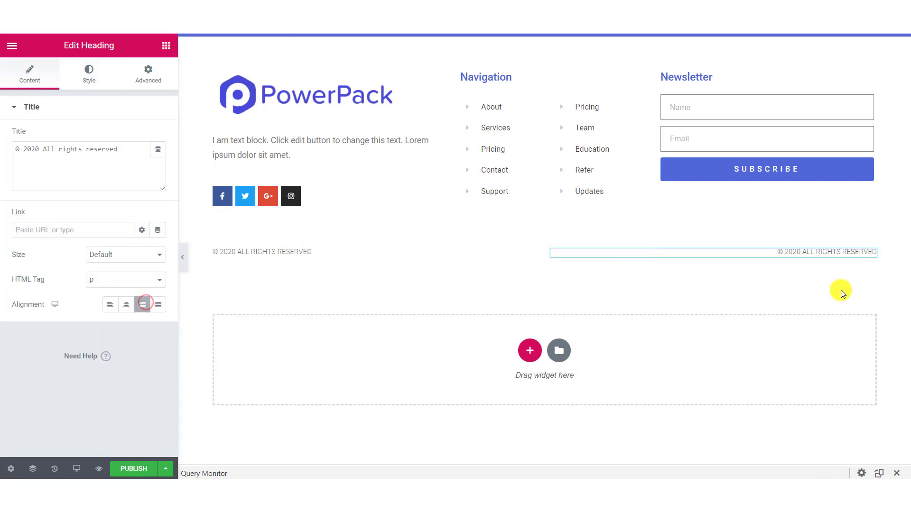
{"action": "triple_click", "coordinate": [67, 149]}
{"action": "key", "text": "ctrl+v"}
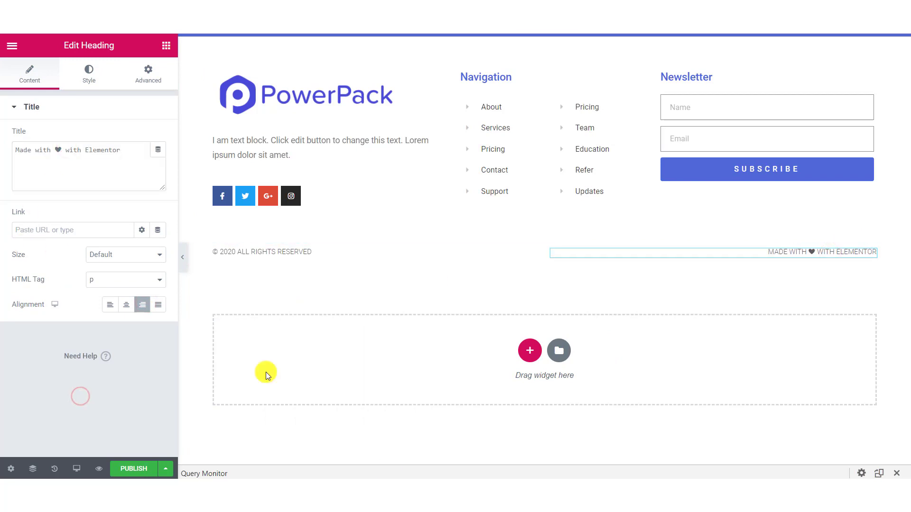
Set the bottom section's height option to Min Height and give it a classic background color of #F4F4F4
{"action": "left_click", "coordinate": [544, 236]}
{"action": "left_click", "coordinate": [104, 251]}
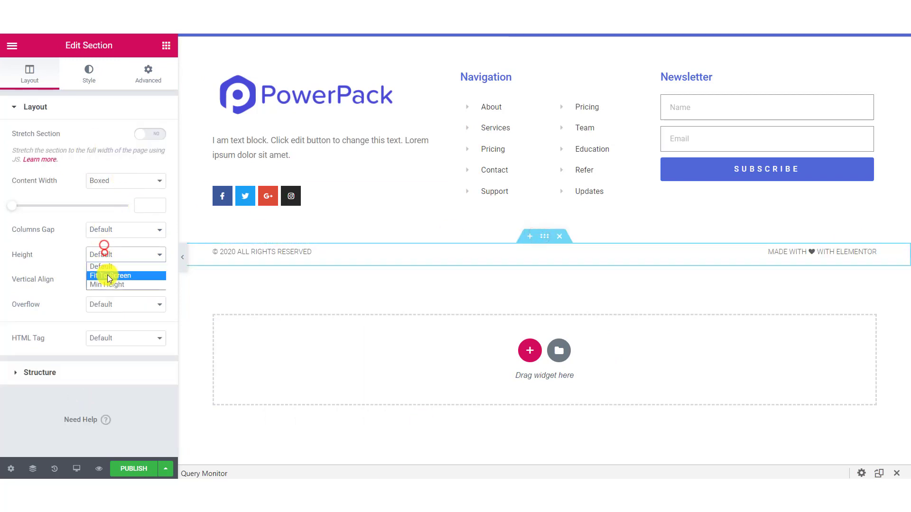
{"action": "left_click", "coordinate": [109, 284]}
{"action": "left_click", "coordinate": [104, 297]}
{"action": "left_click", "coordinate": [77, 80]}
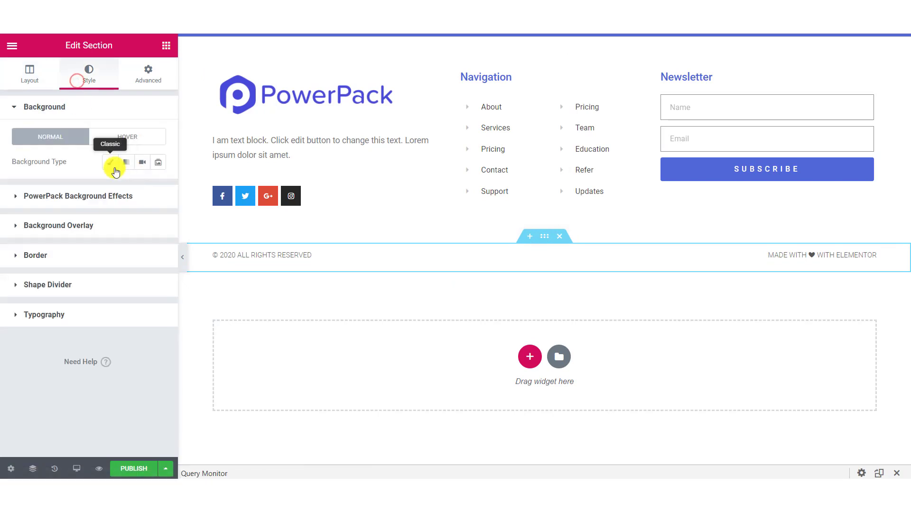
{"action": "left_click", "coordinate": [112, 162]}
{"action": "left_click", "coordinate": [142, 186]}
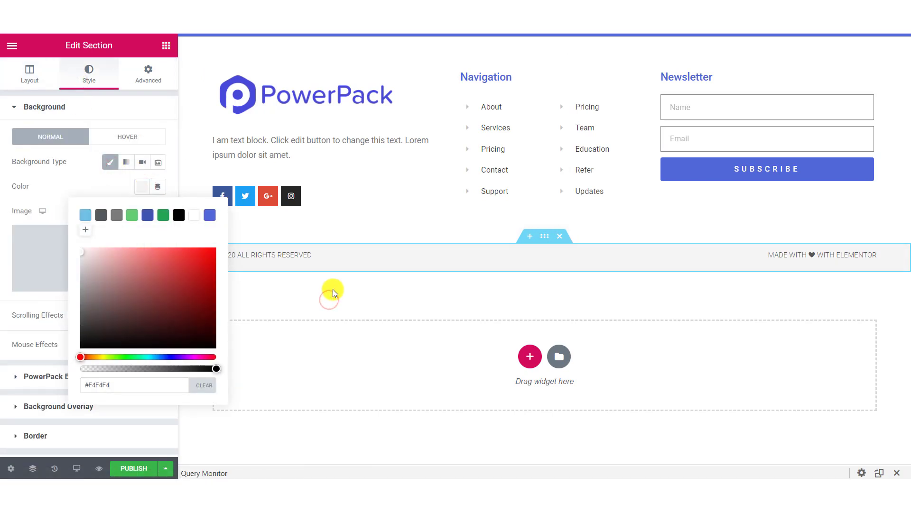
Unlink the logo column's margin values, add a small right margin, and slightly widen the Navigation column
{"action": "left_click", "coordinate": [213, 74]}
{"action": "left_click", "coordinate": [148, 74]}
{"action": "left_click", "coordinate": [151, 156]}
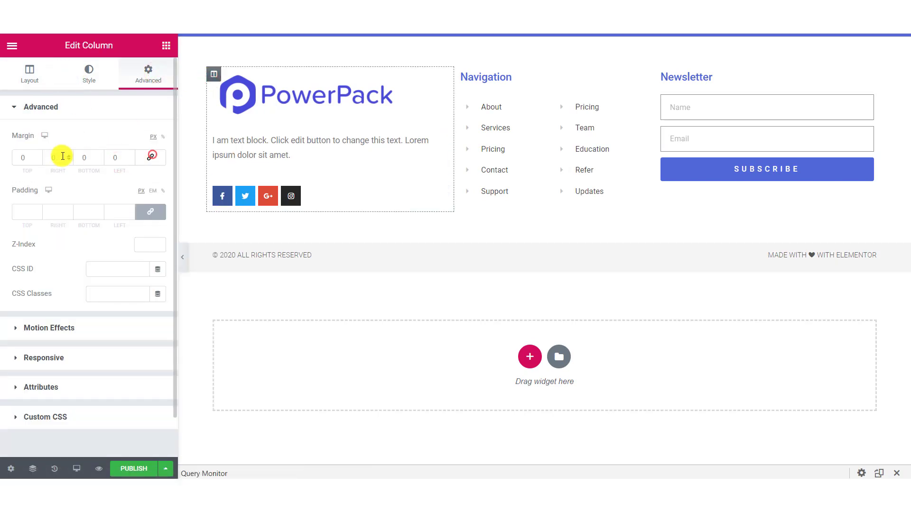
{"action": "left_click", "coordinate": [52, 156]}
{"action": "type", "text": "1"}
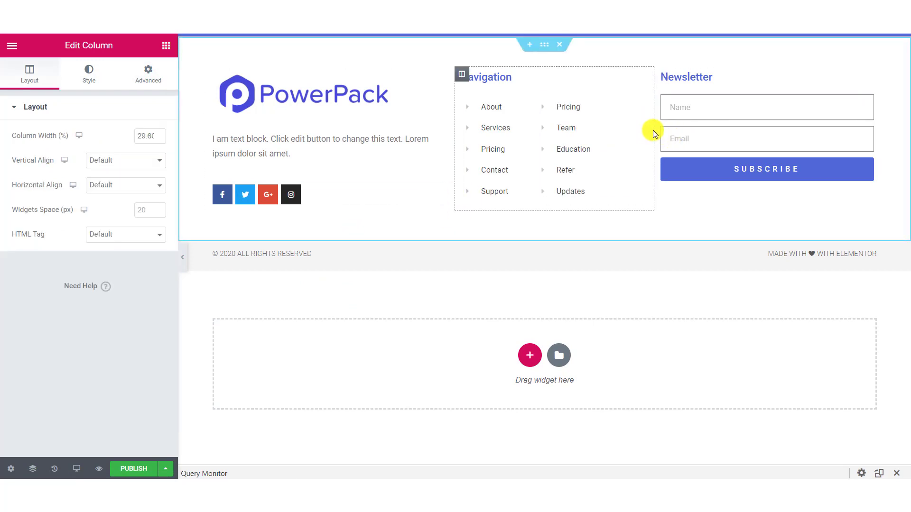
{"action": "left_click_drag", "start_coordinate": [653, 130], "coordinate": [657, 127]}
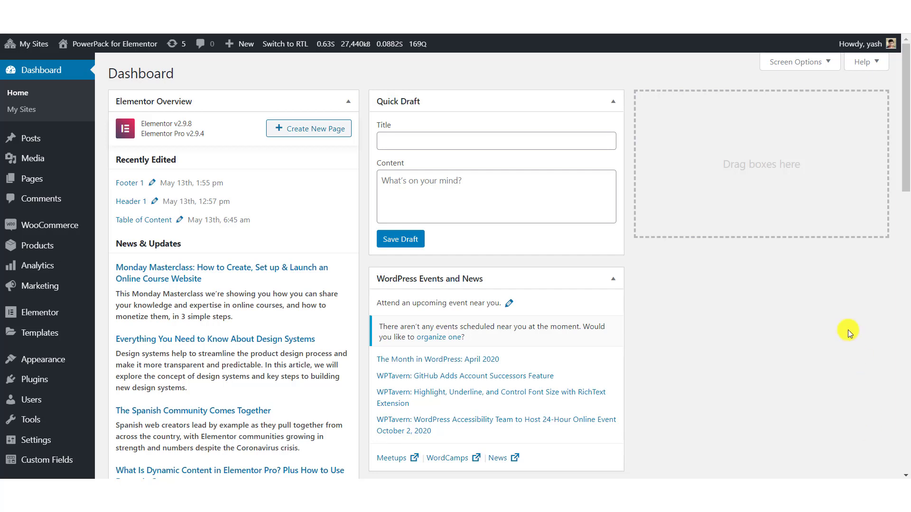
Open PowerPack's Header / Footer settings from the WordPress dashboard
{"action": "mouse_move", "coordinate": [56, 311]}
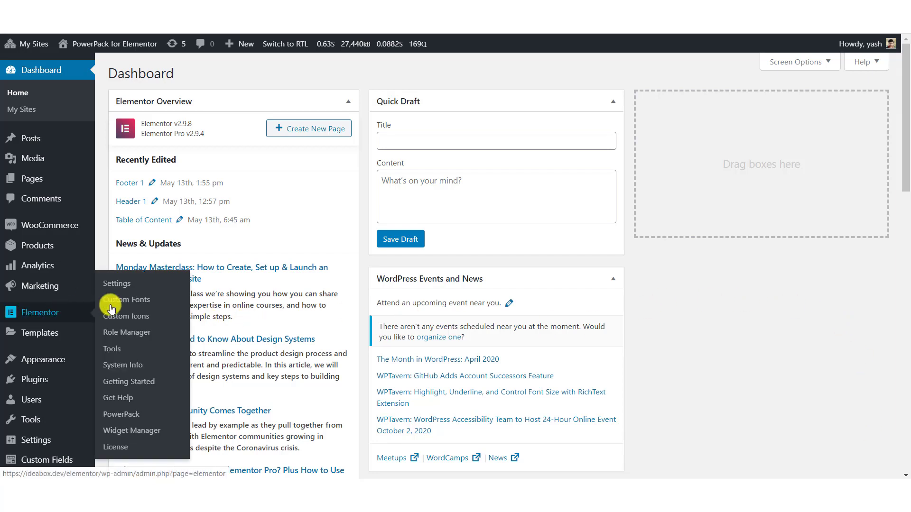
{"action": "left_click", "coordinate": [119, 415]}
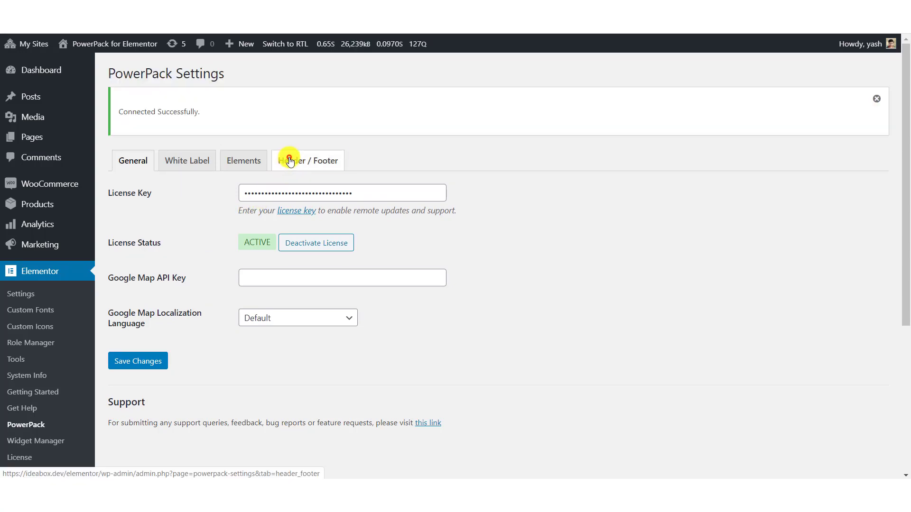
{"action": "left_click", "coordinate": [290, 163]}
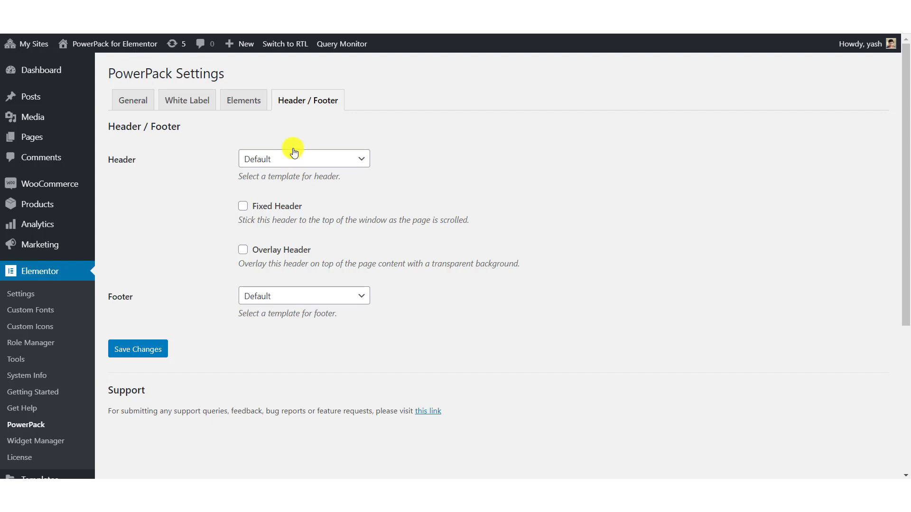
Assign Header 1 as the header template and Footer 1 as the footer template, and save the settings
{"action": "left_click", "coordinate": [294, 158]}
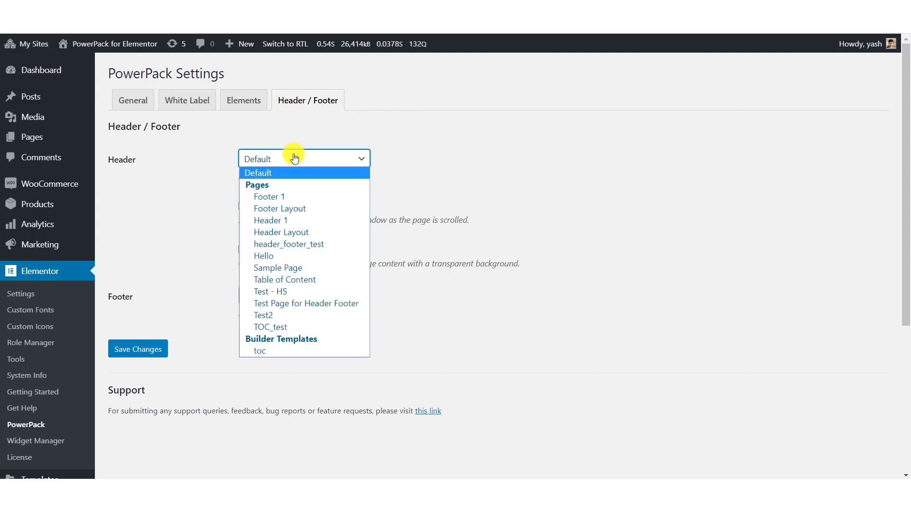
{"action": "left_click", "coordinate": [291, 221]}
{"action": "left_click", "coordinate": [301, 295]}
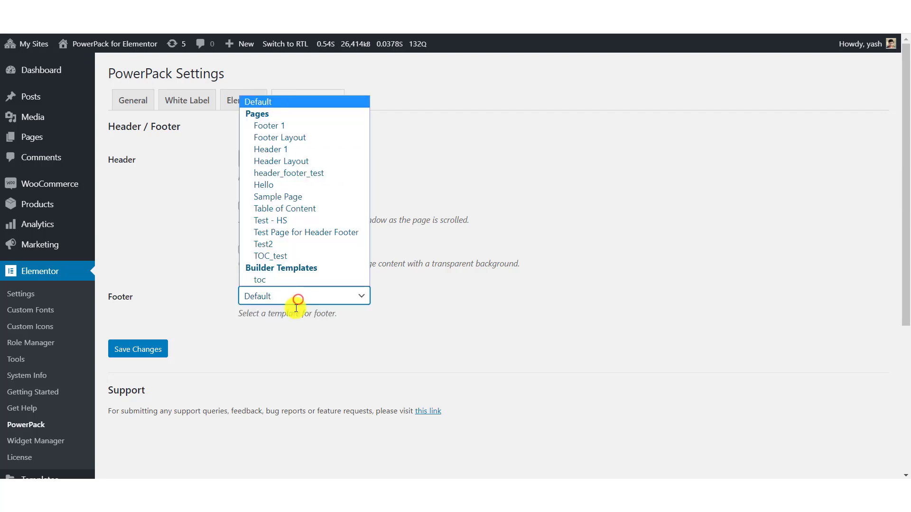
{"action": "left_click", "coordinate": [284, 127]}
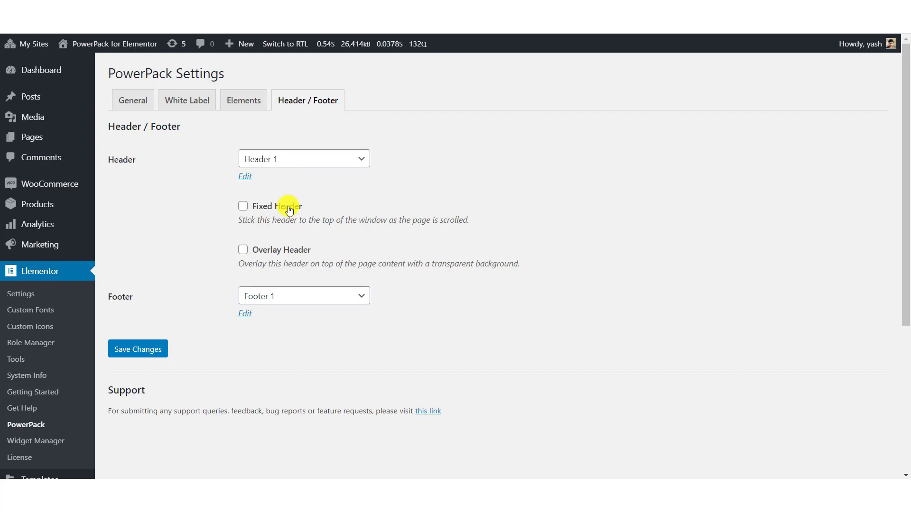
{"action": "left_click", "coordinate": [243, 206]}
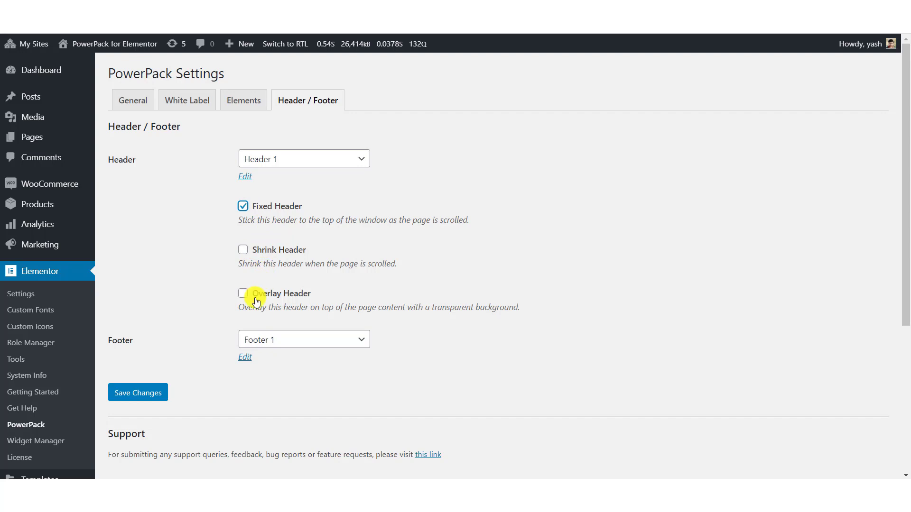
{"action": "key", "text": "space"}
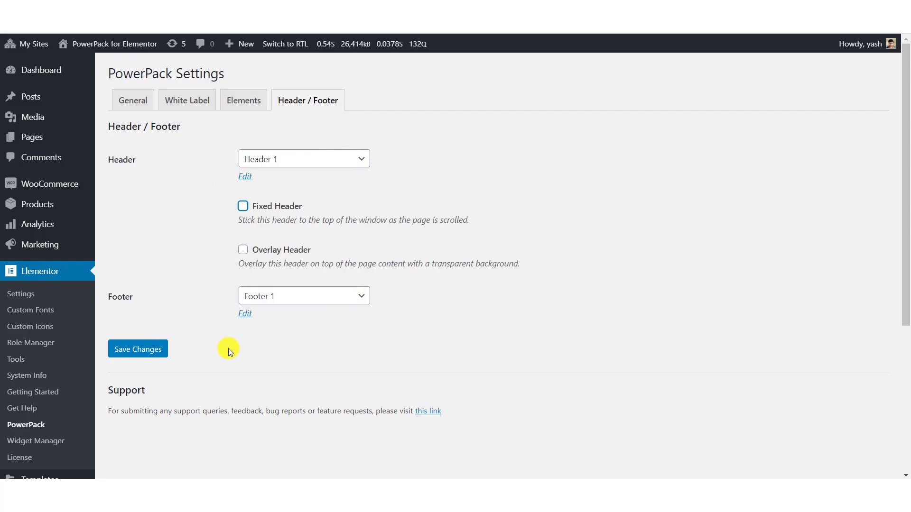
{"action": "left_click", "coordinate": [139, 348]}
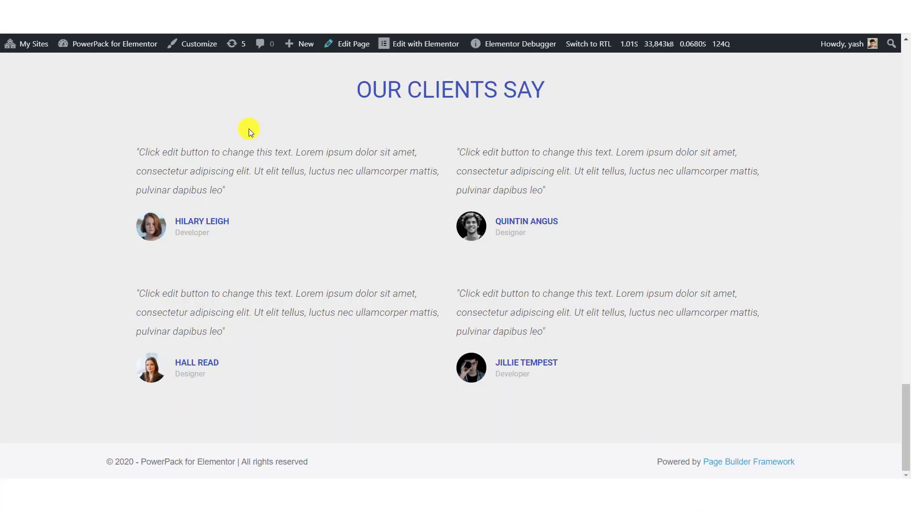
Examine the test page's header and footer, then reload it and check both areas again
{"action": "scroll", "coordinate": [249, 129], "scroll_direction": "up", "scroll_amount": 20}
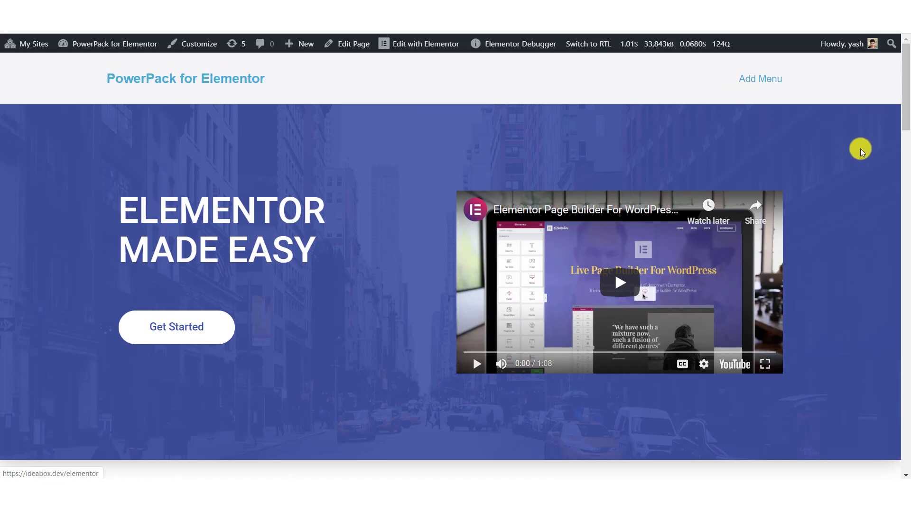
{"action": "left_click_drag", "start_coordinate": [906, 88], "coordinate": [906, 427]}
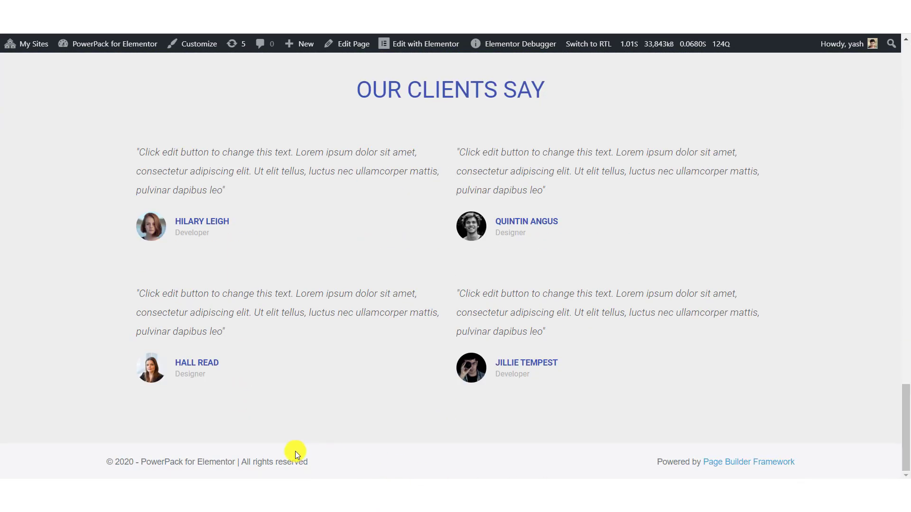
{"action": "key", "text": "F5"}
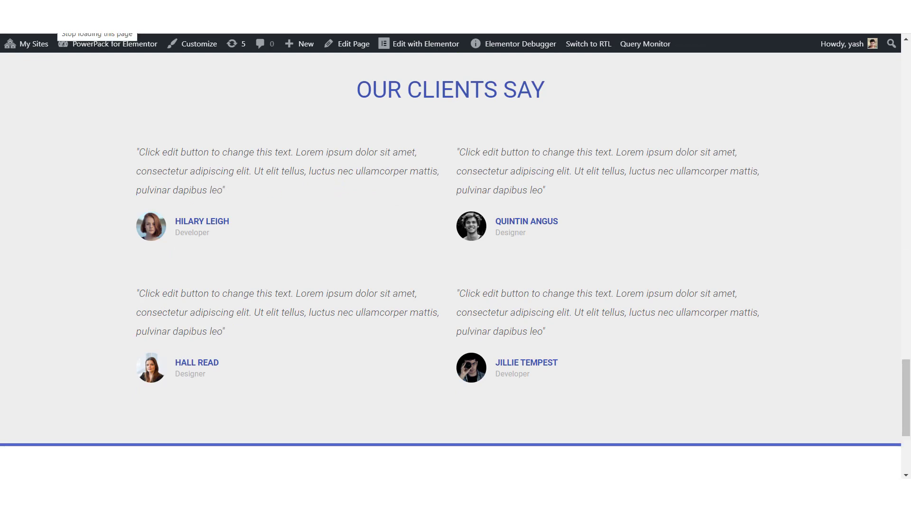
{"action": "left_click_drag", "start_coordinate": [908, 381], "coordinate": [734, 79]}
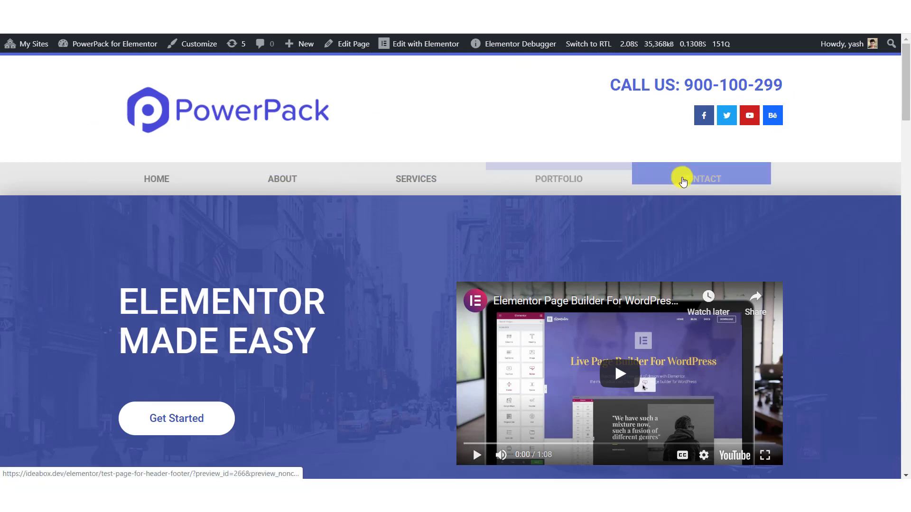
{"action": "left_click_drag", "start_coordinate": [896, 83], "coordinate": [856, 446]}
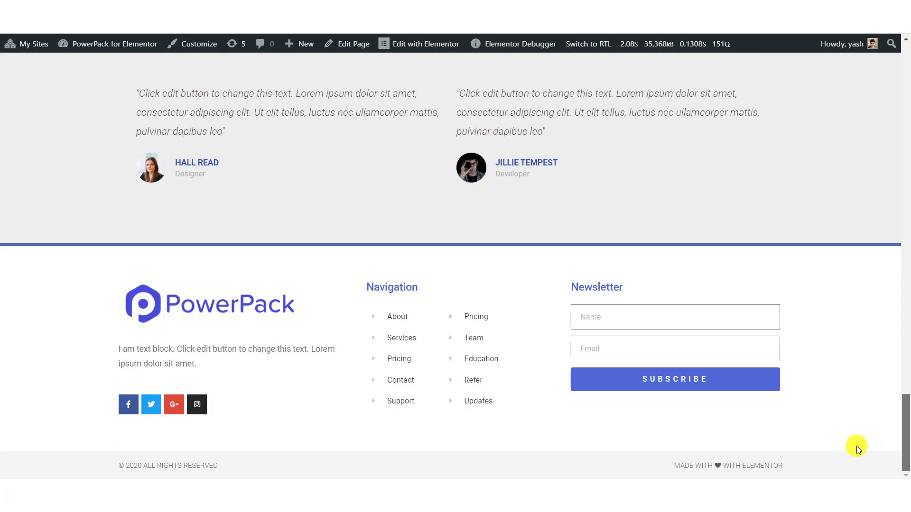